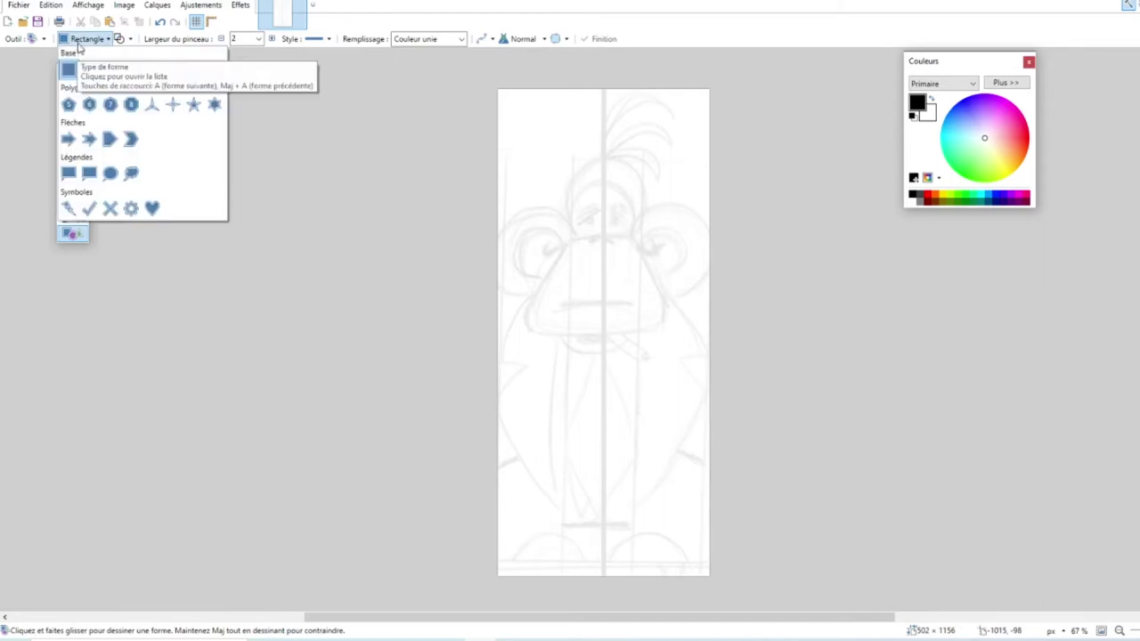
Step: Draw a black ellipse outline of about 211 × 195 px over the sketched left ear, with a 15 px brush width
click(109, 68)
drag(482, 205, 571, 287)
click(247, 39)
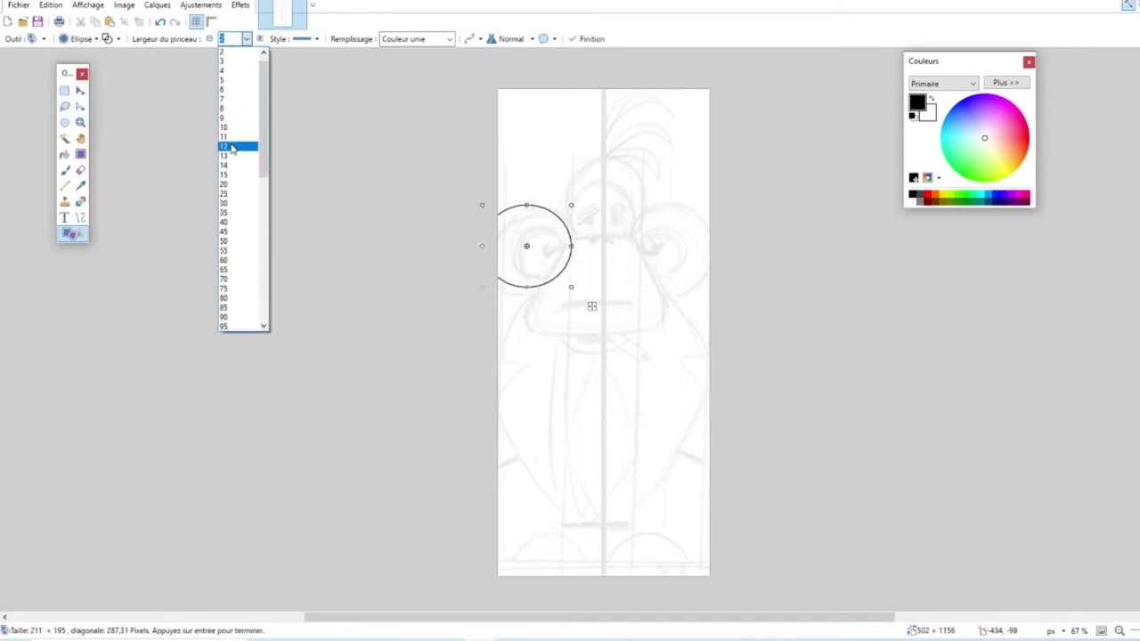
click(239, 174)
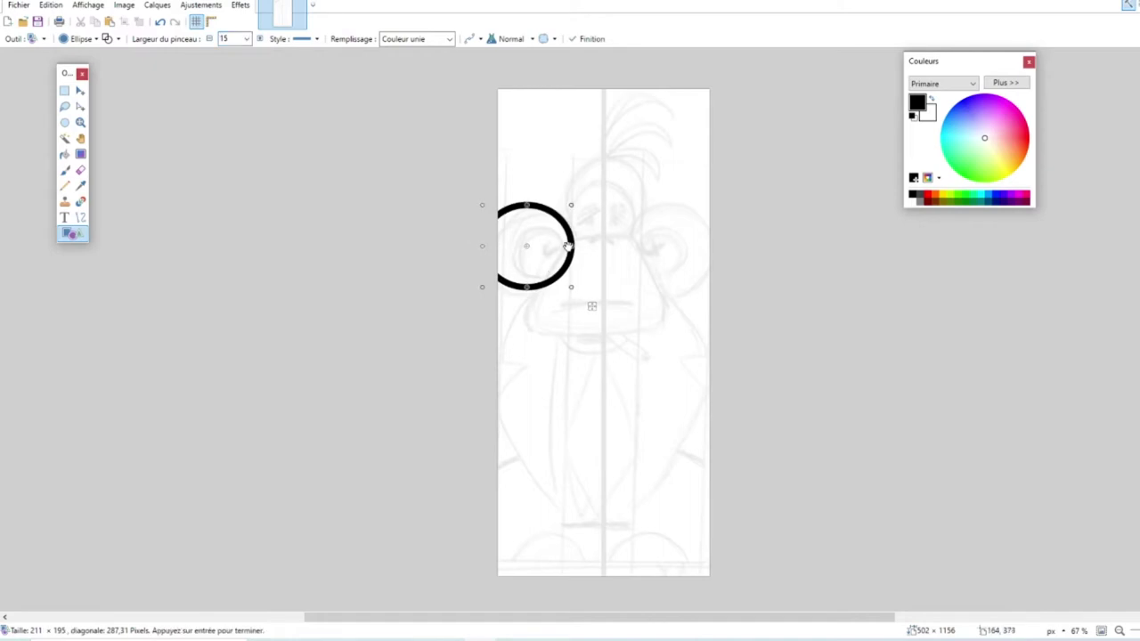
key(Return)
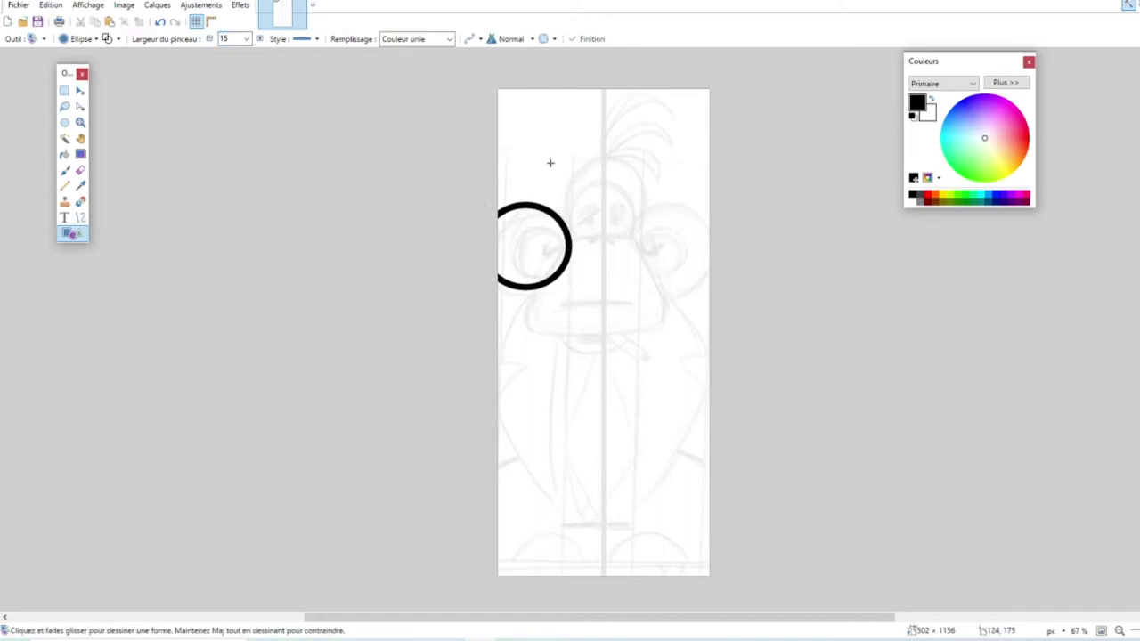
drag(560, 161, 649, 243)
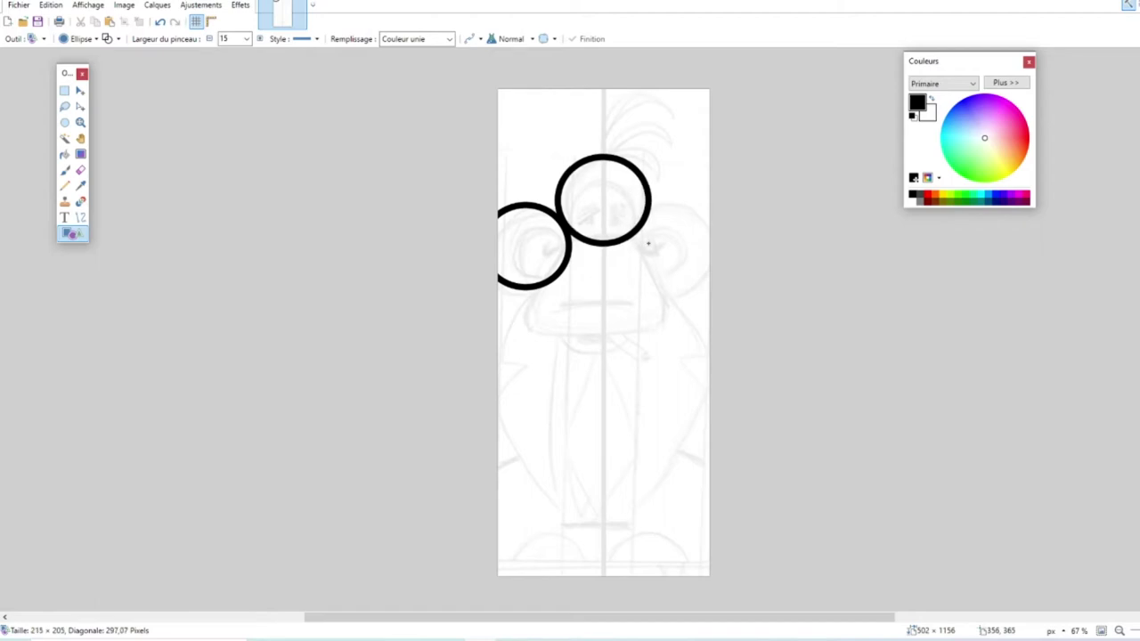
drag(649, 243, 648, 243)
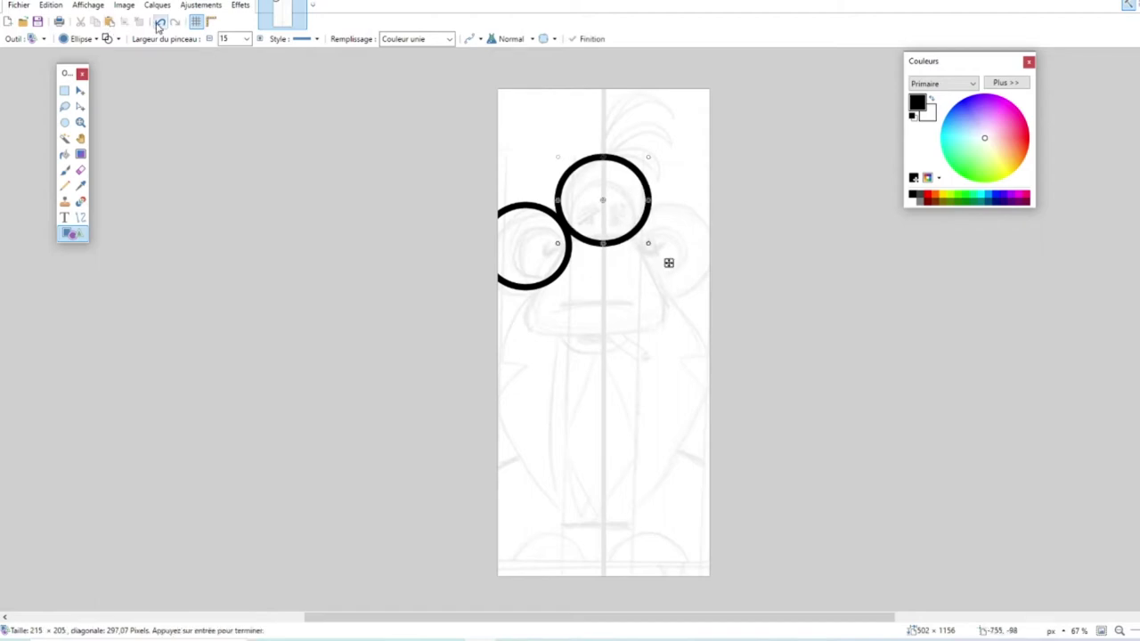
click(159, 22)
Step: Narrow the left ear ellipse to about 167 × 195 px and draw a head circle of about 193 × 193 px above it
drag(484, 252, 501, 252)
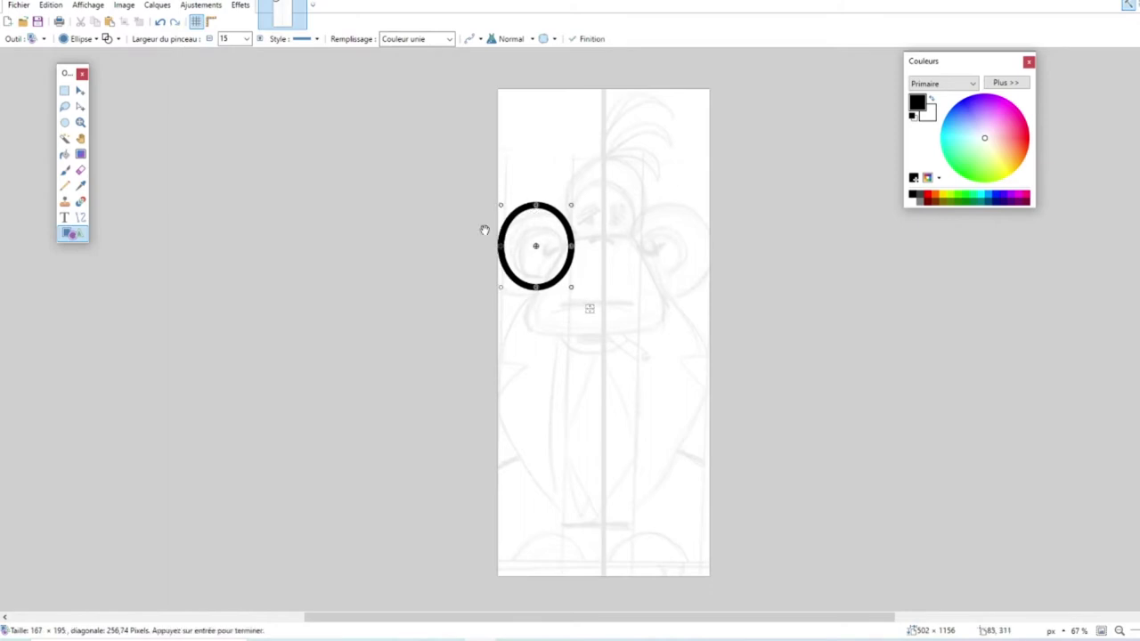
click(168, 74)
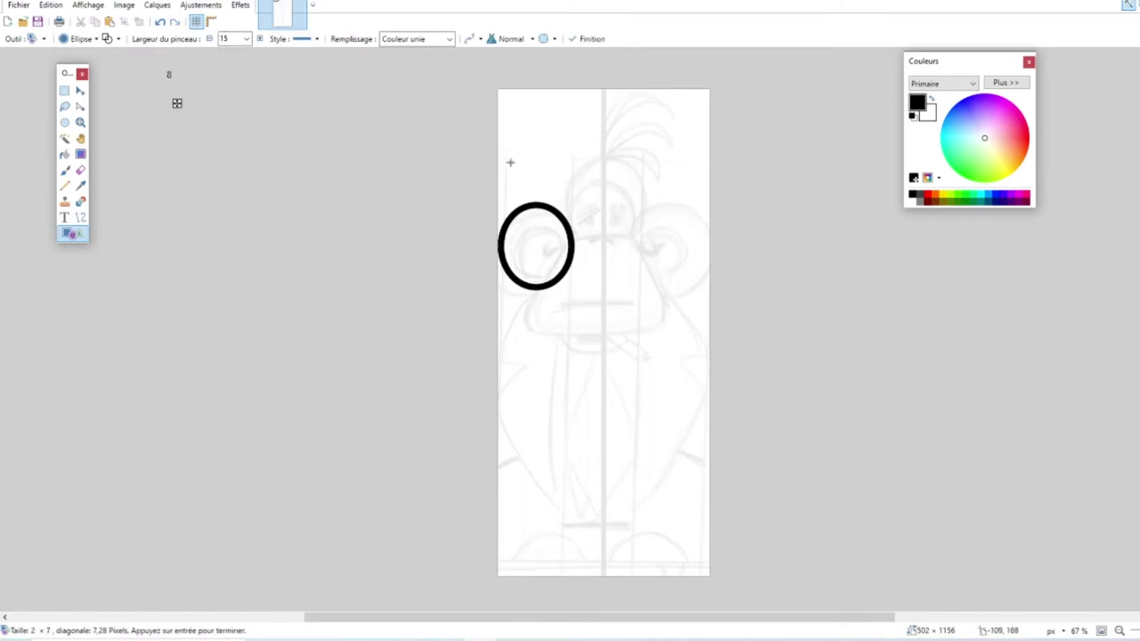
drag(562, 154, 644, 242)
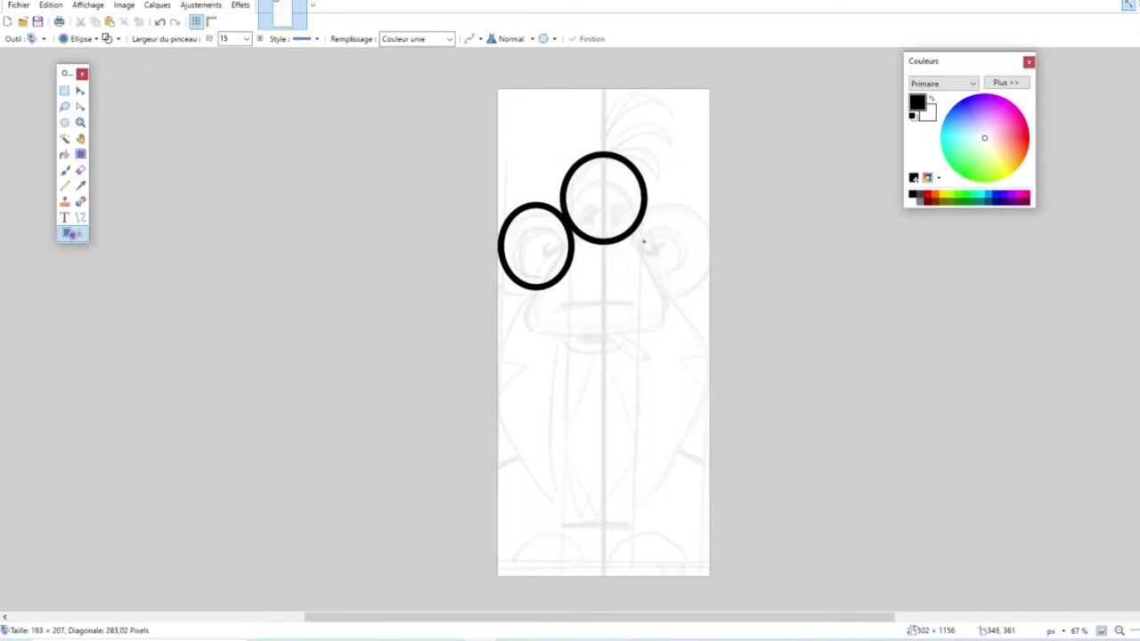
drag(604, 155, 604, 163)
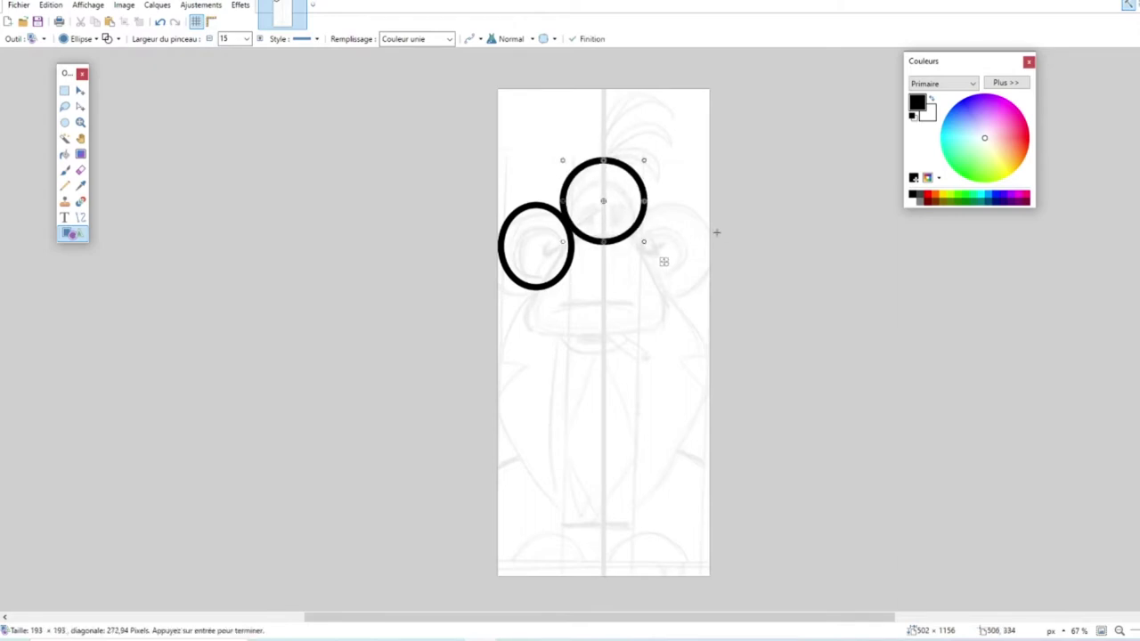
Step: Draw an ellipse of about 160 × 202 px over the sketched right ear, keeping it within the canvas edge
drag(644, 201, 714, 284)
drag(648, 243, 643, 243)
drag(679, 206, 679, 201)
drag(713, 243, 706, 243)
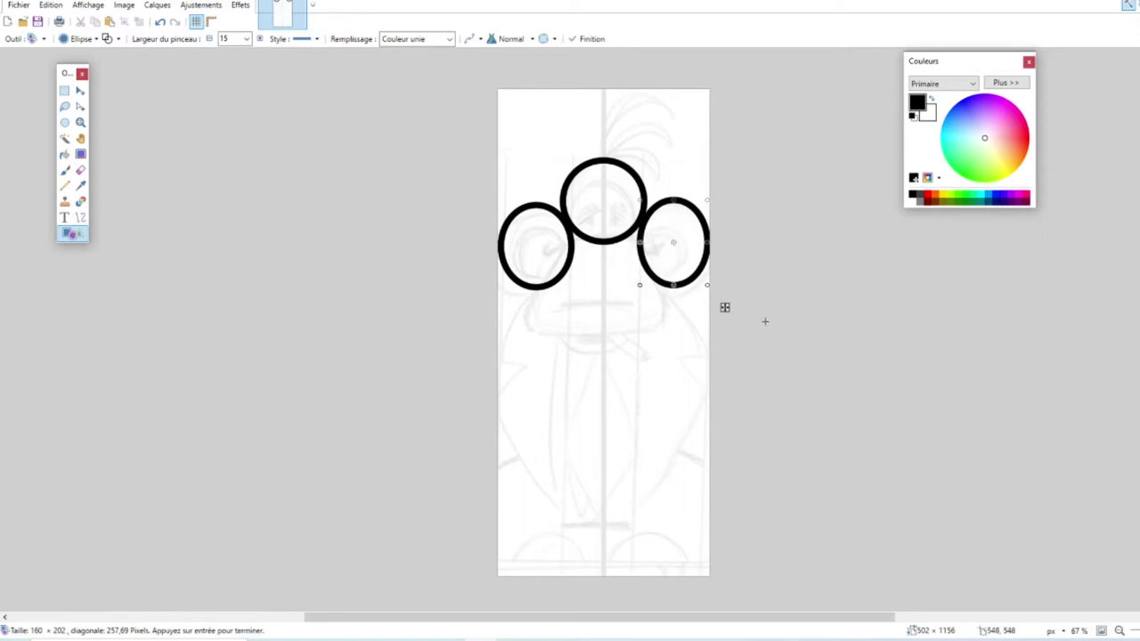
key(Return)
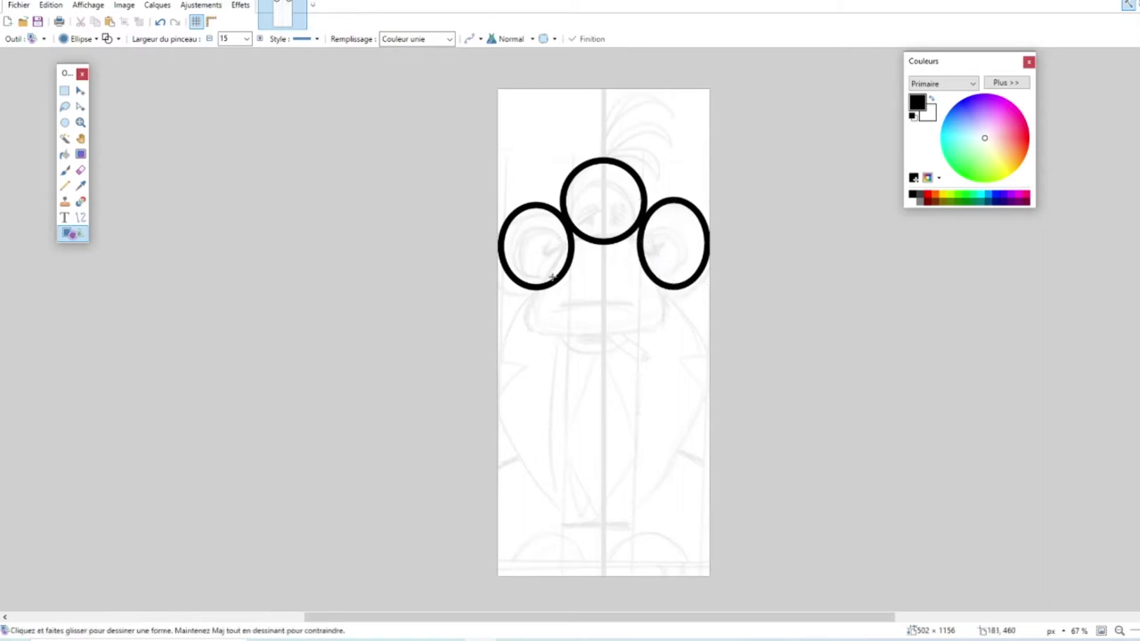
Step: Draw a face circle of about 139 × 139 px inside the head and a smaller circle inside each ear
drag(575, 182, 633, 239)
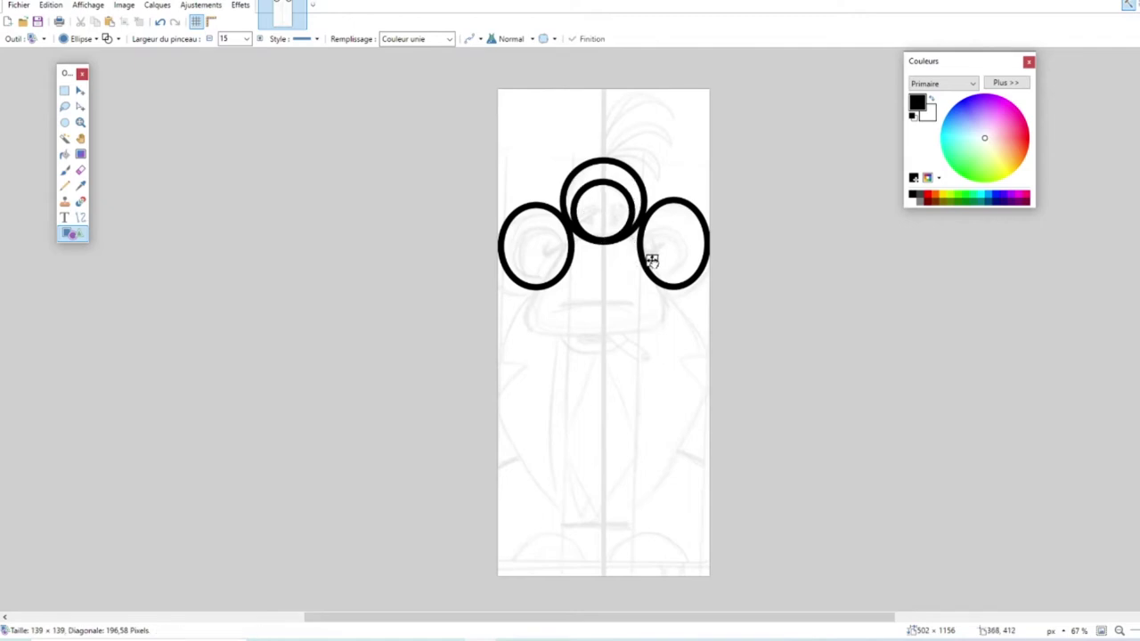
drag(510, 221, 569, 280)
drag(641, 226, 695, 278)
drag(669, 228, 696, 253)
key(Return)
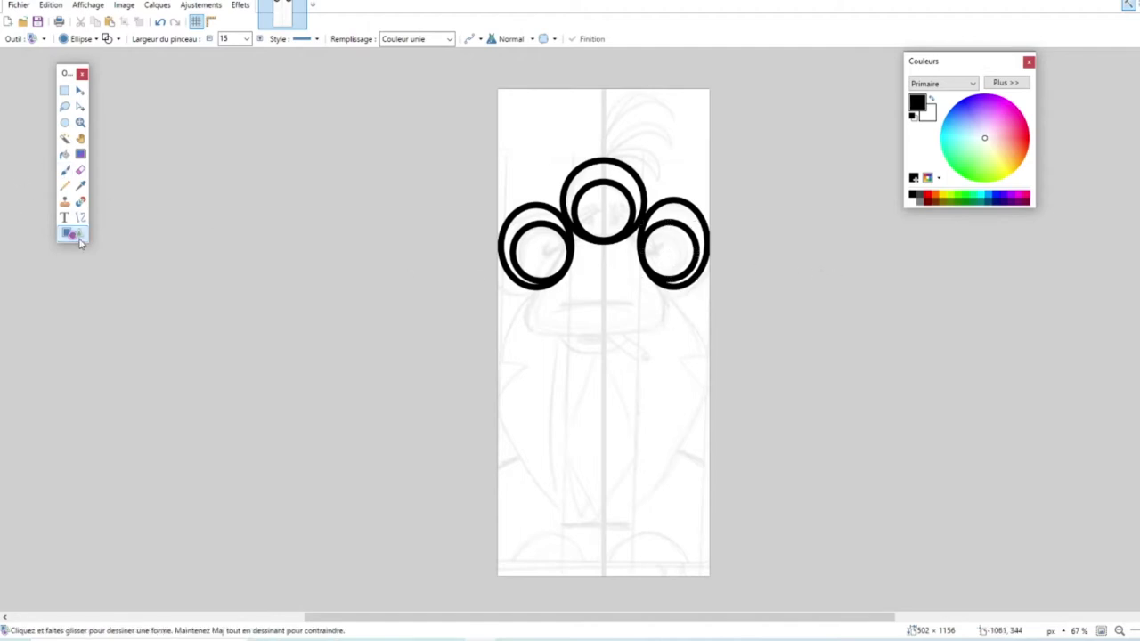
Step: Draw a white-filled trapezoid with a black outline over the sketched muzzle, widening and lengthening it to match the sketch
click(89, 40)
click(153, 71)
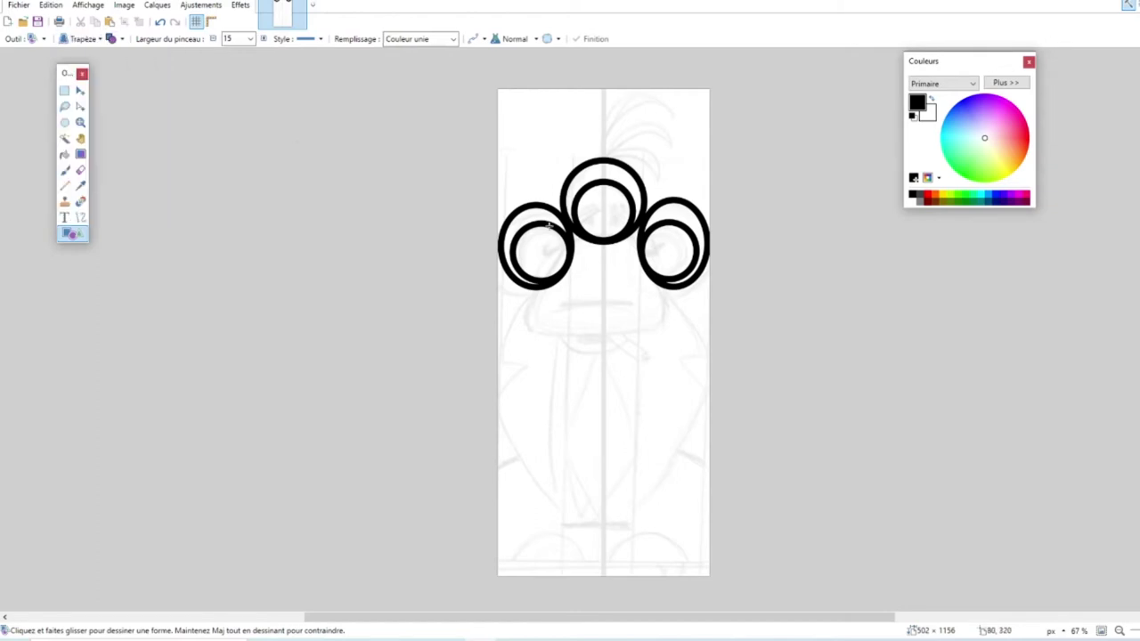
drag(566, 235, 657, 318)
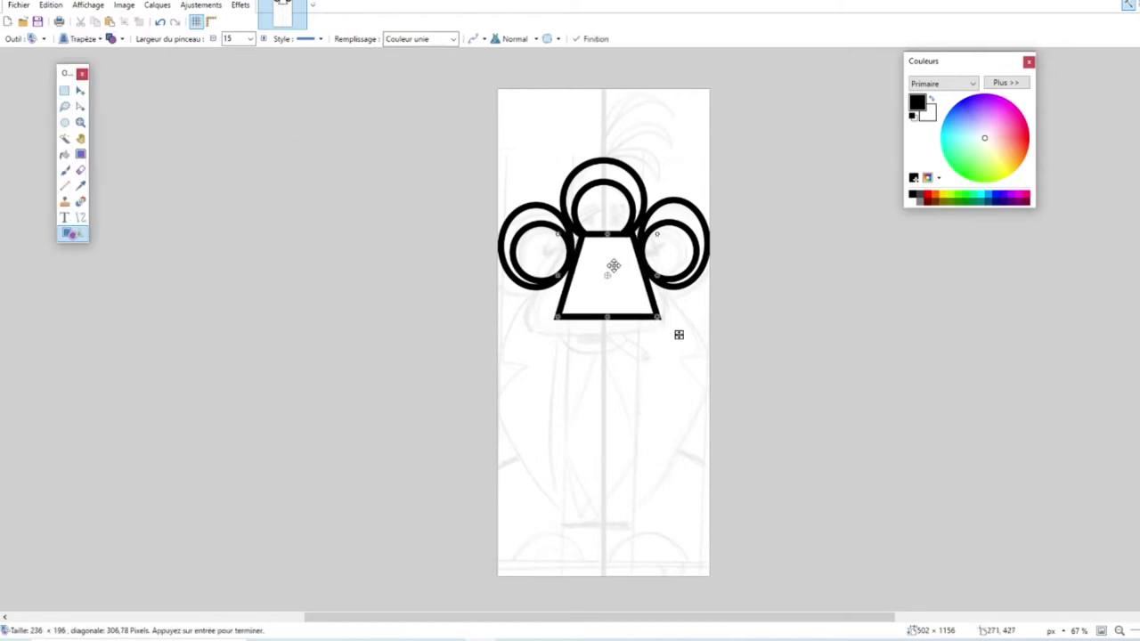
drag(607, 257, 662, 277)
drag(552, 277, 544, 275)
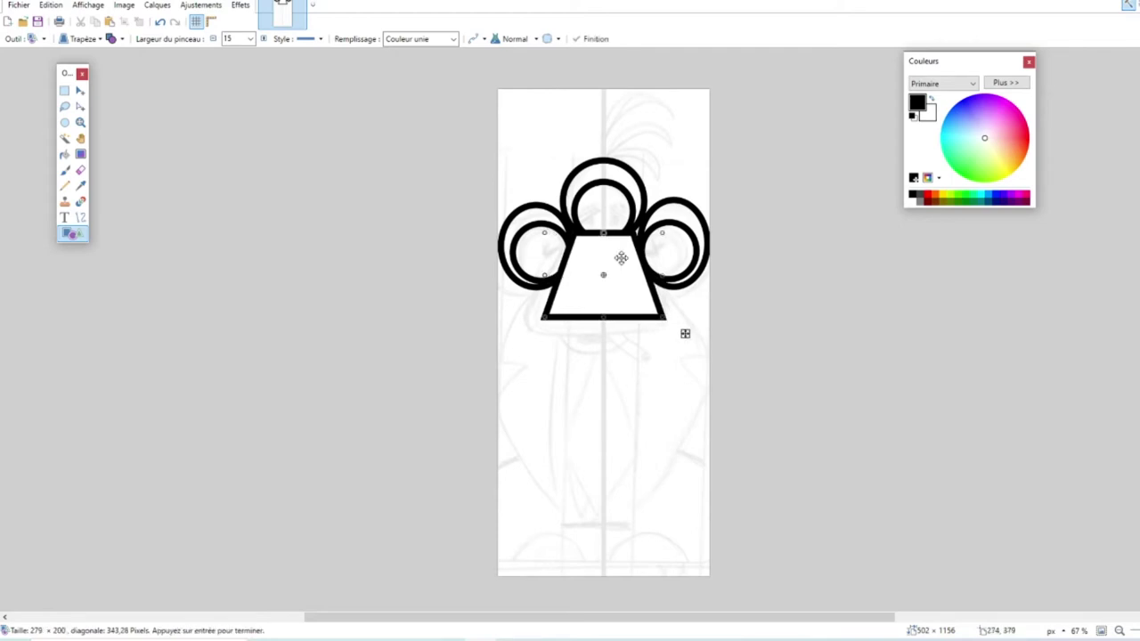
drag(657, 274, 664, 275)
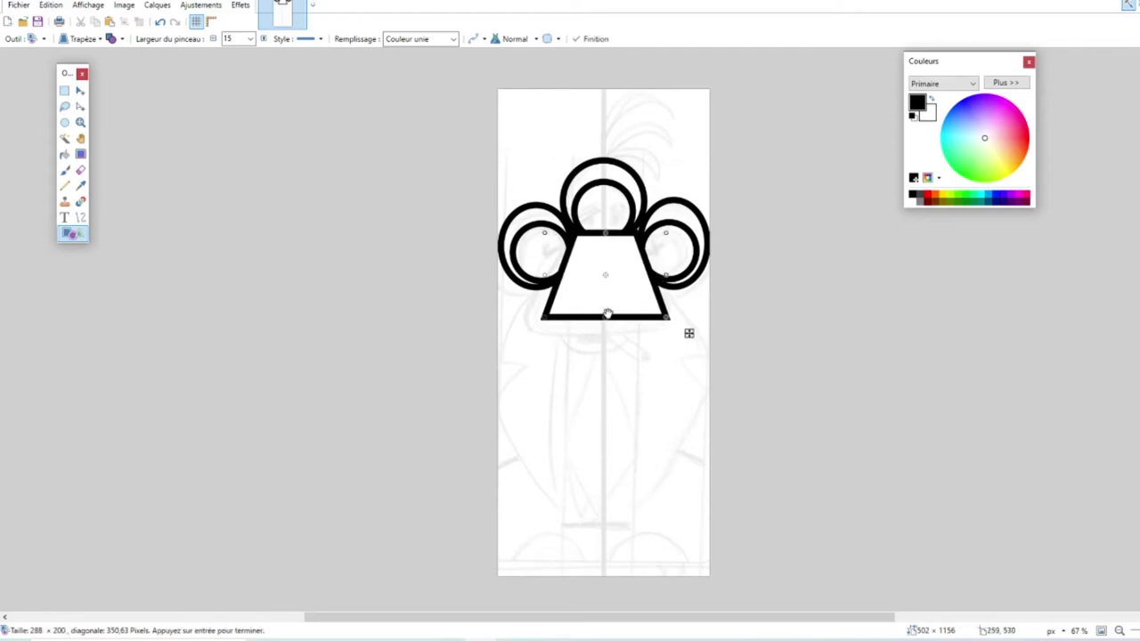
drag(607, 317, 607, 332)
drag(545, 283, 540, 283)
drag(663, 284, 624, 251)
click(204, 277)
Step: Draw a line along the muzzle's base with changed end styles and bend it downward into a shallow arc for the mouth opening
click(80, 219)
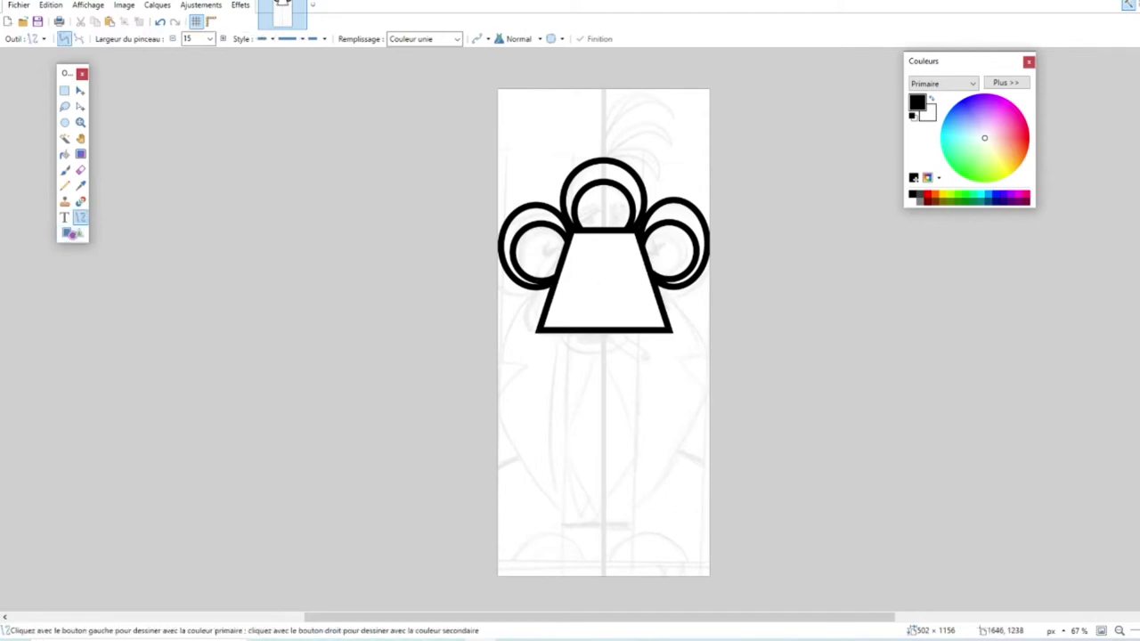
scroll(652, 333, up, 2)
drag(569, 326, 639, 327)
click(323, 39)
click(325, 88)
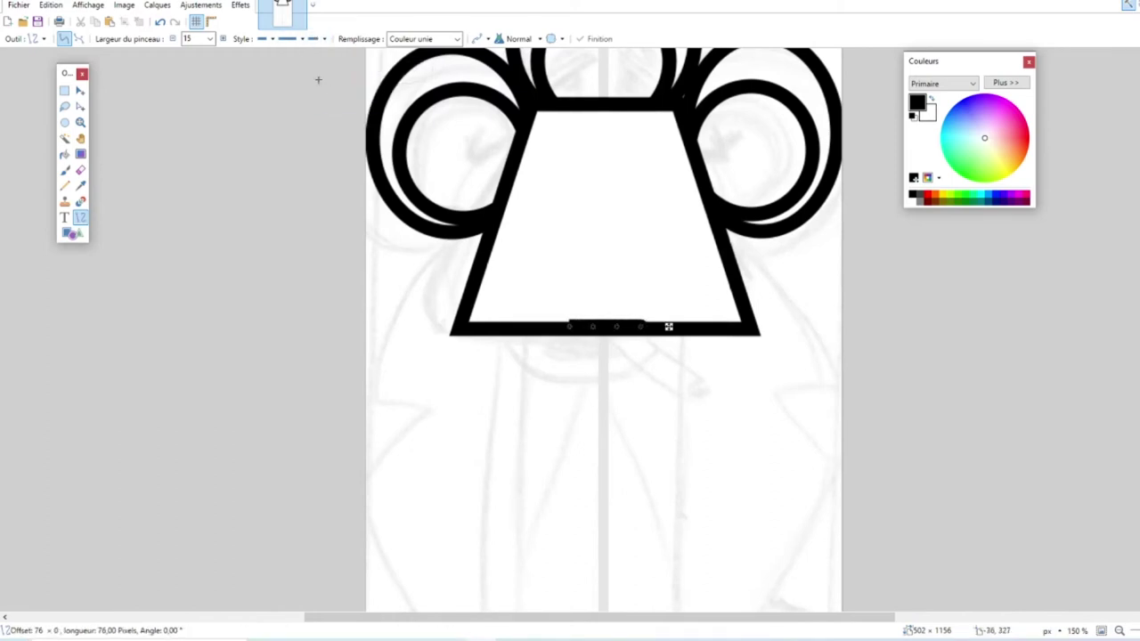
click(267, 38)
click(287, 96)
drag(592, 326, 554, 334)
drag(640, 328, 654, 331)
drag(589, 346, 656, 334)
key(Return)
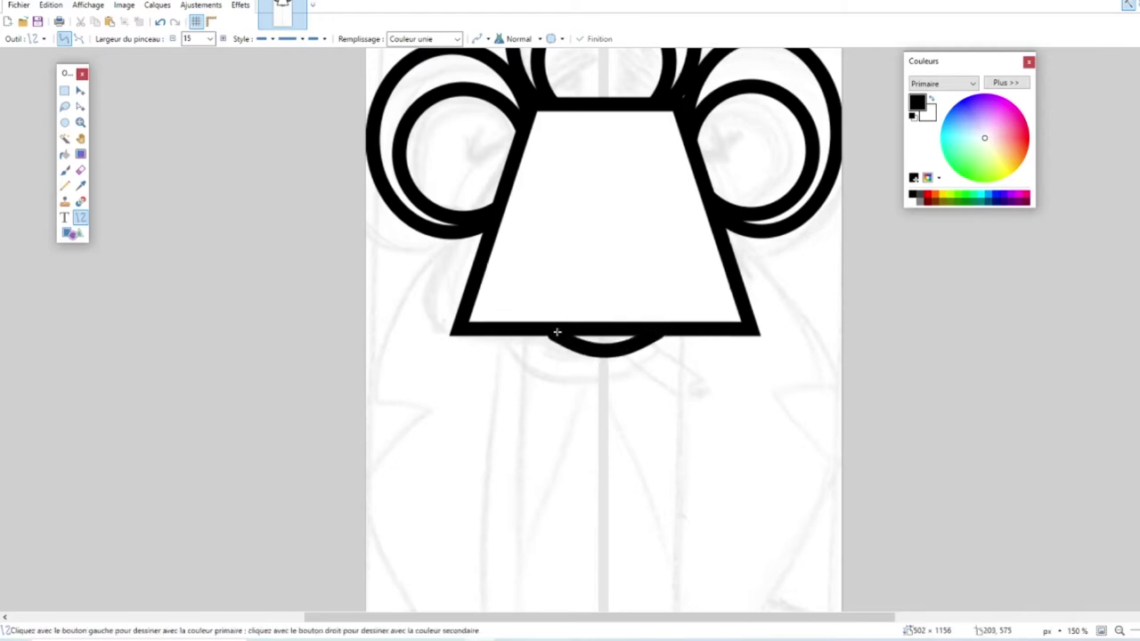
Step: Draw a wider curve below the mouth opening and shape its points to follow the sketched lower lip
mouse_move(510, 329)
mouse_down()
mouse_move(687, 329)
mouse_move(648, 365)
mouse_up()
drag(572, 329, 557, 372)
drag(510, 329, 507, 335)
drag(698, 330, 682, 331)
drag(645, 365, 656, 372)
drag(549, 369, 559, 369)
Step: Undo back into editing the lower-lip curve, extend its right end outward and lower its two middle points
click(161, 23)
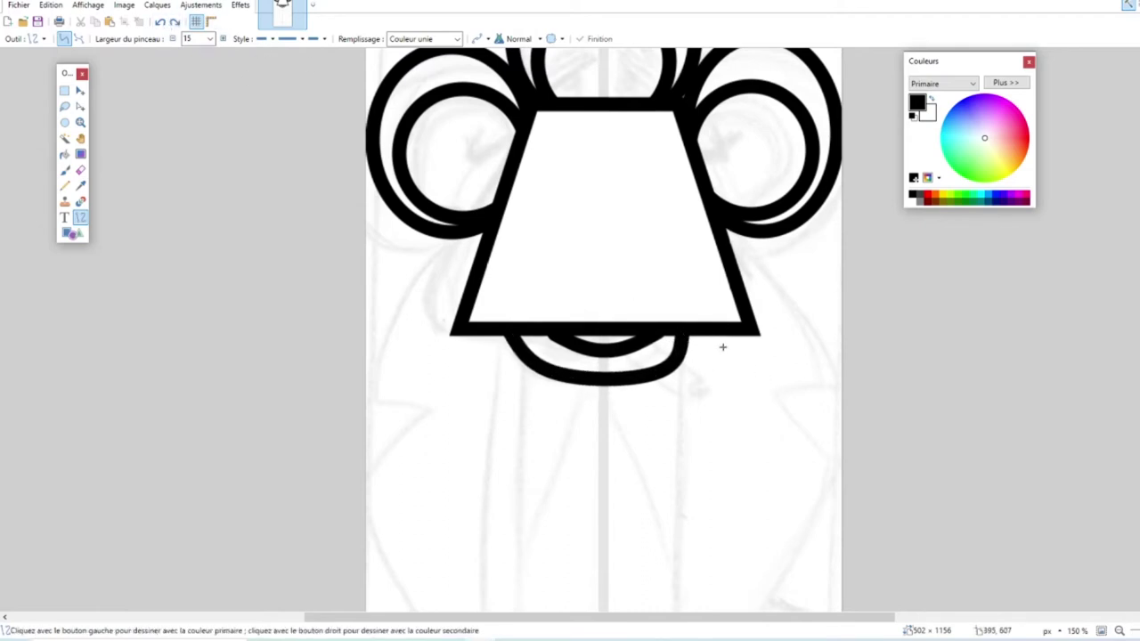
key(ctrl+z)
drag(683, 331, 701, 332)
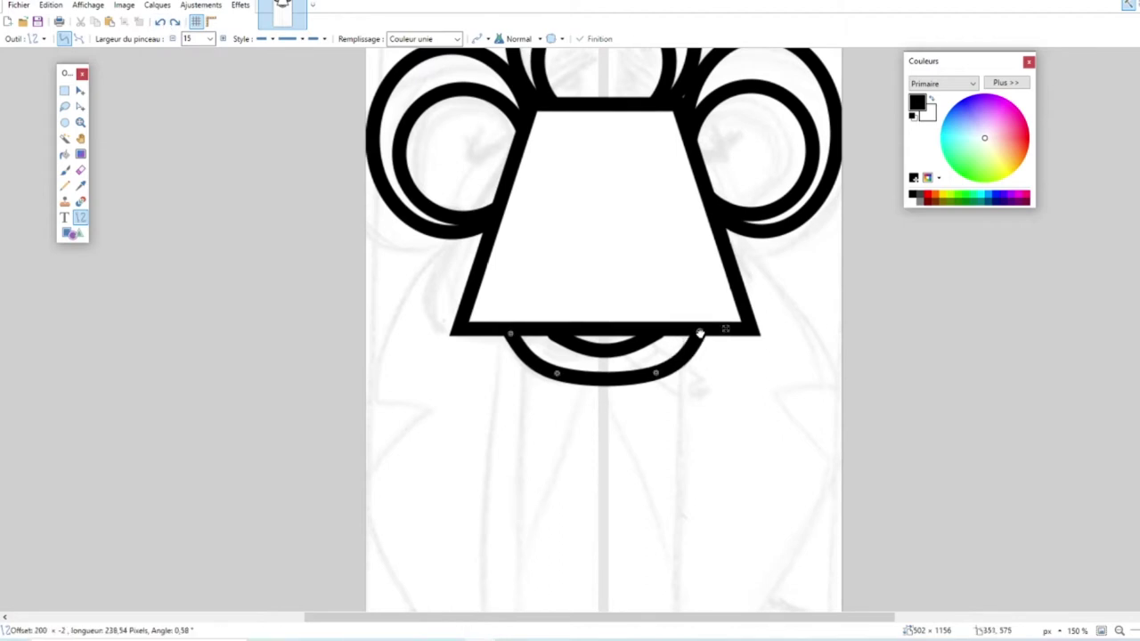
click(655, 376)
drag(559, 374, 563, 379)
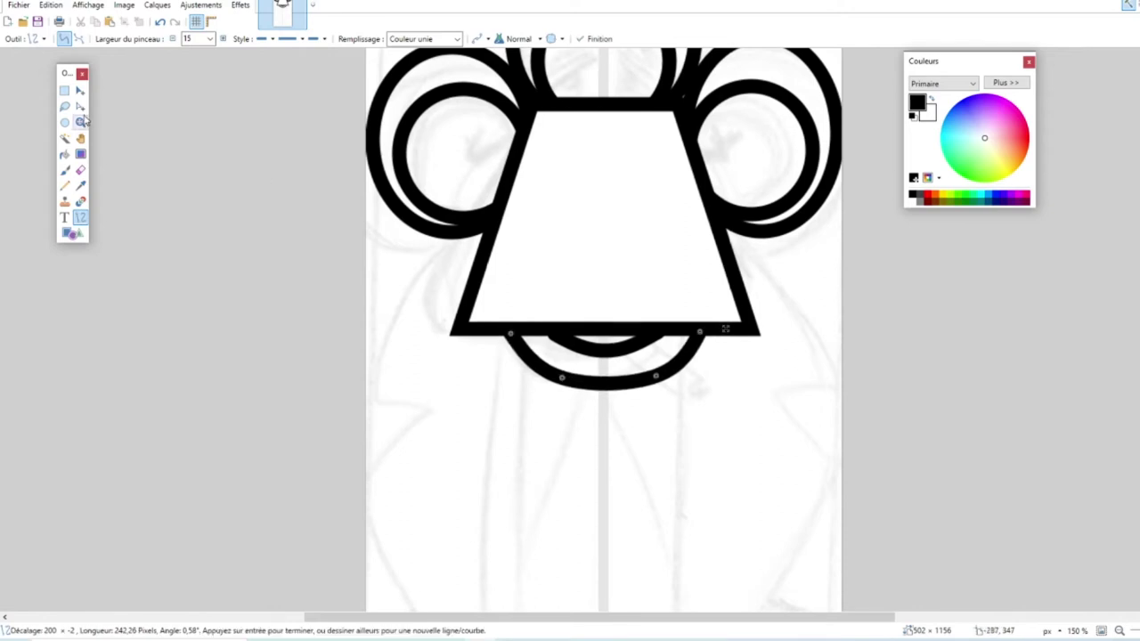
Step: Paint the mouth opening solid black and draw a slanted white-filled rectangle with a black outline as the cigarette
click(64, 170)
drag(582, 336, 624, 338)
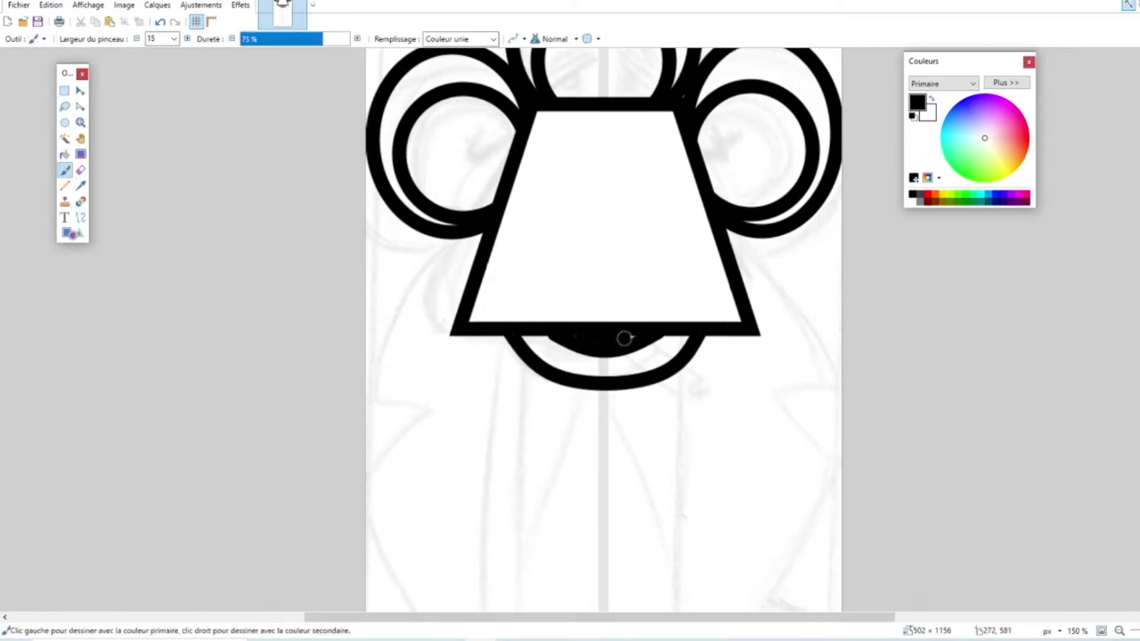
click(72, 233)
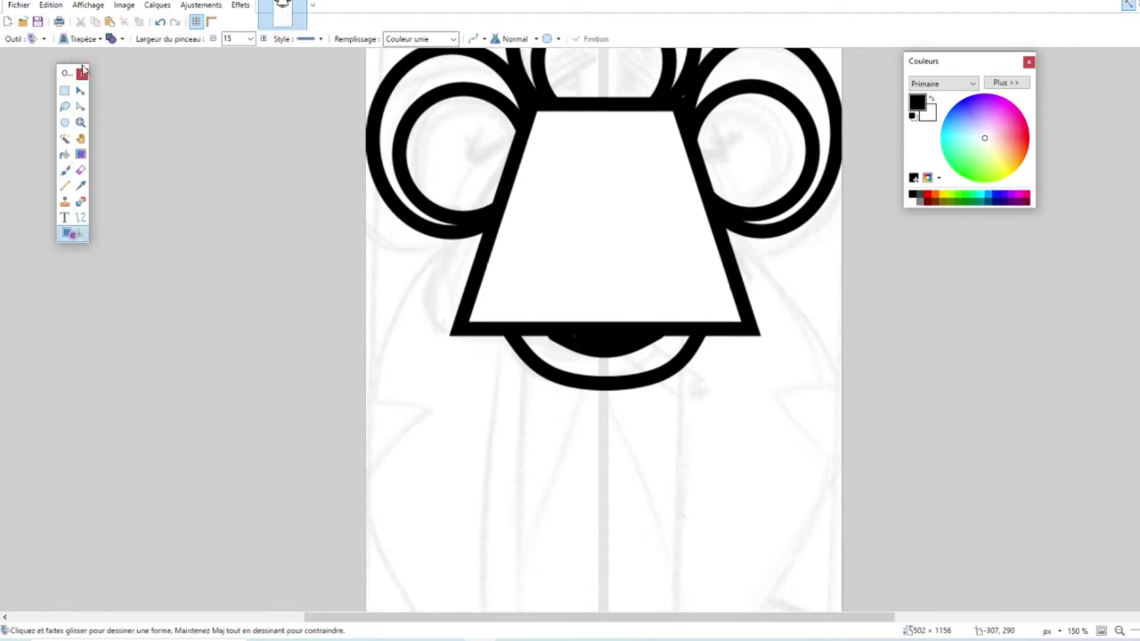
click(85, 40)
click(68, 69)
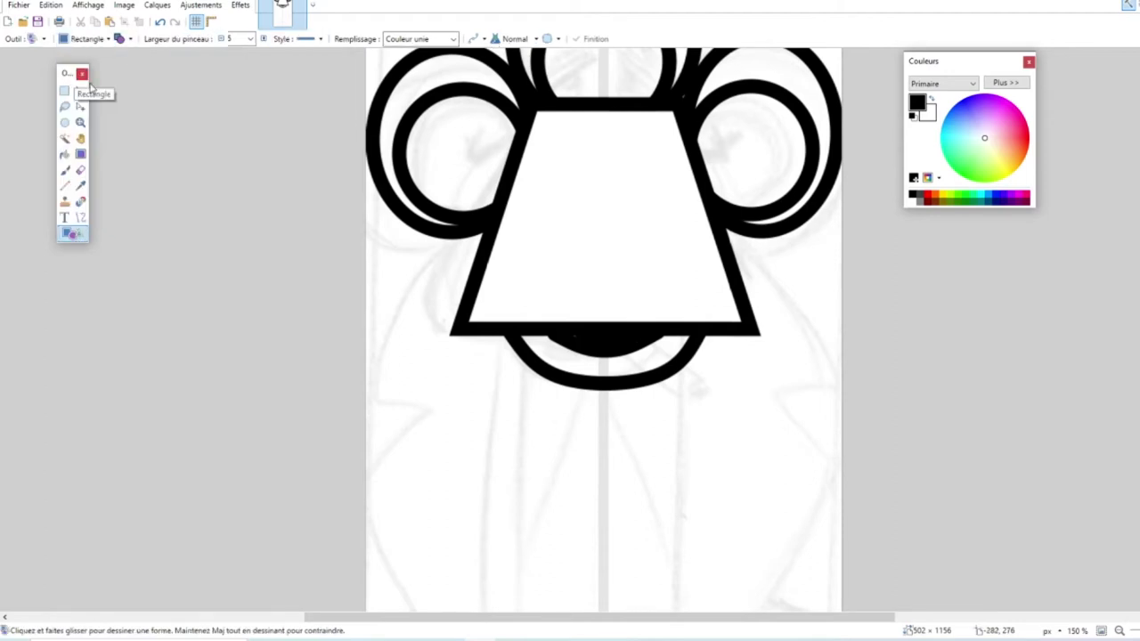
drag(640, 336, 686, 451)
key(Return)
Step: Paint two black dots as eyes inside the face circle with a 25 px brush, redoing the right one slightly farther out
click(64, 170)
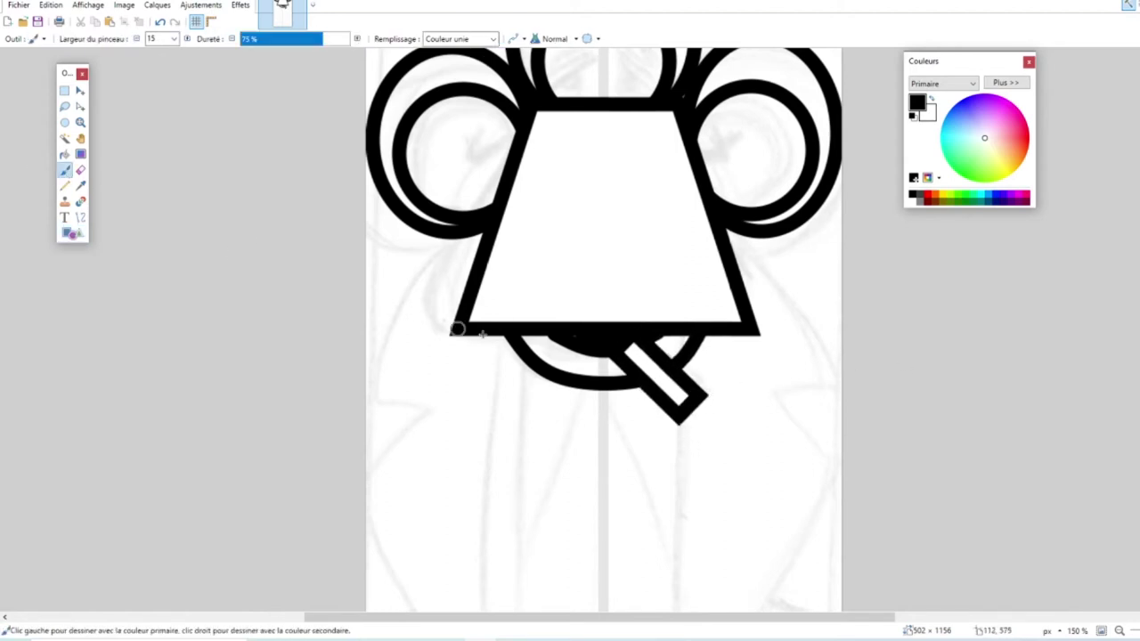
scroll(680, 113, up, 3)
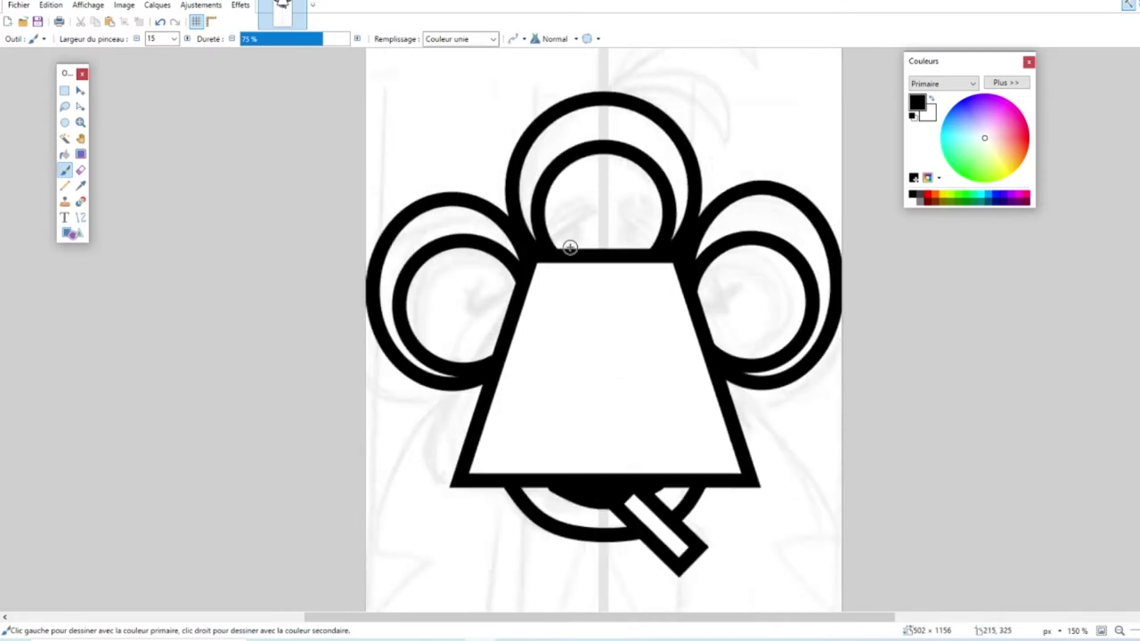
click(174, 40)
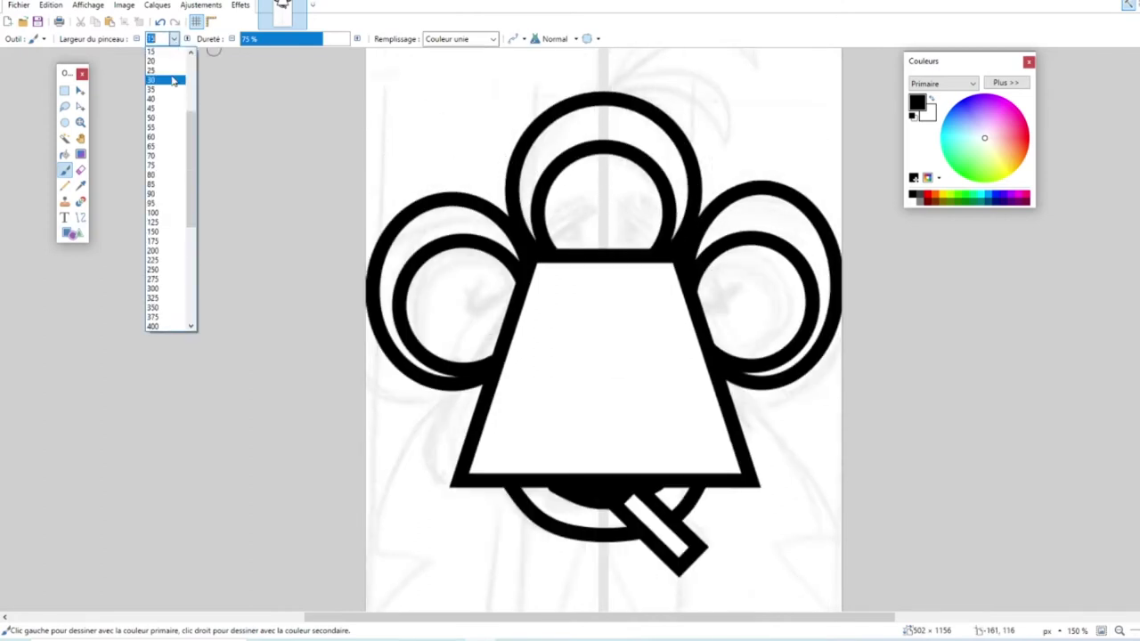
click(161, 80)
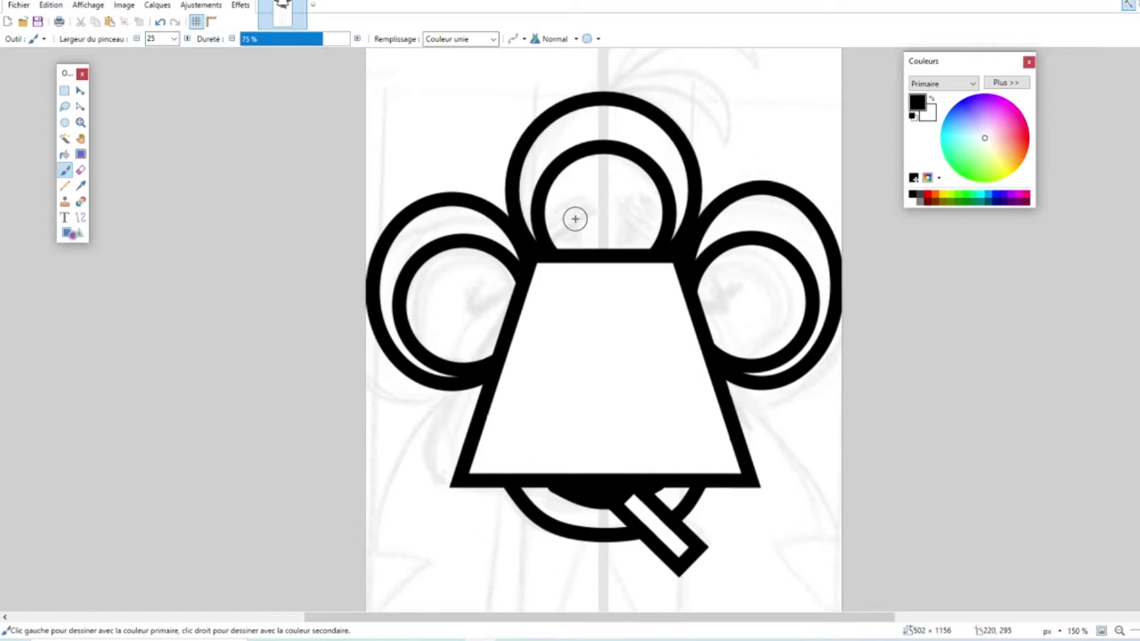
click(575, 218)
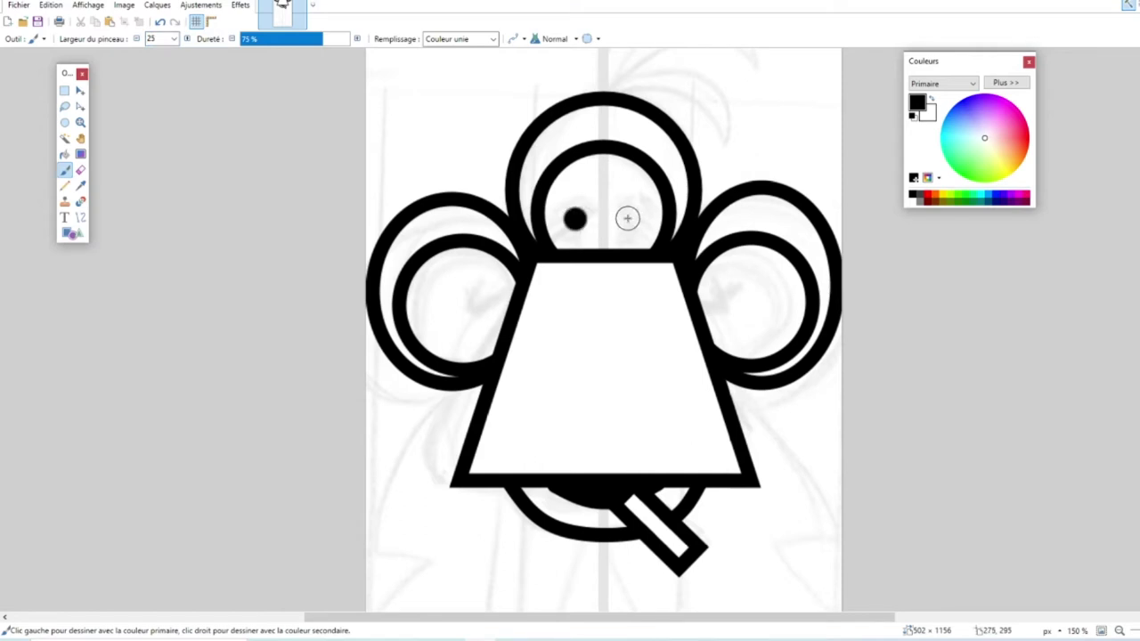
click(627, 218)
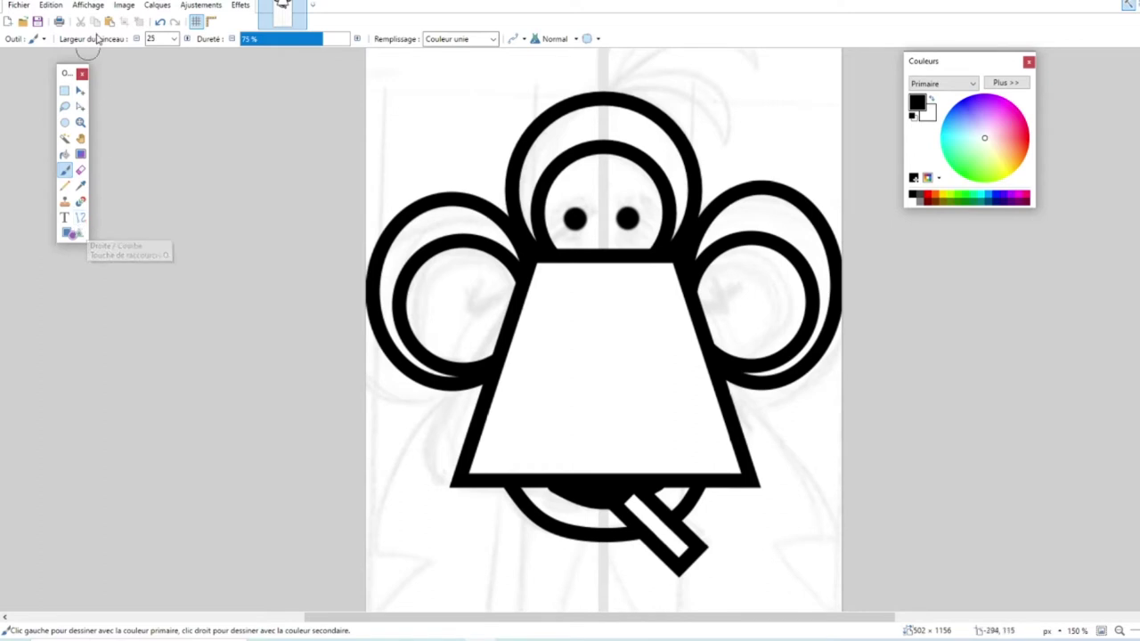
click(161, 20)
click(631, 220)
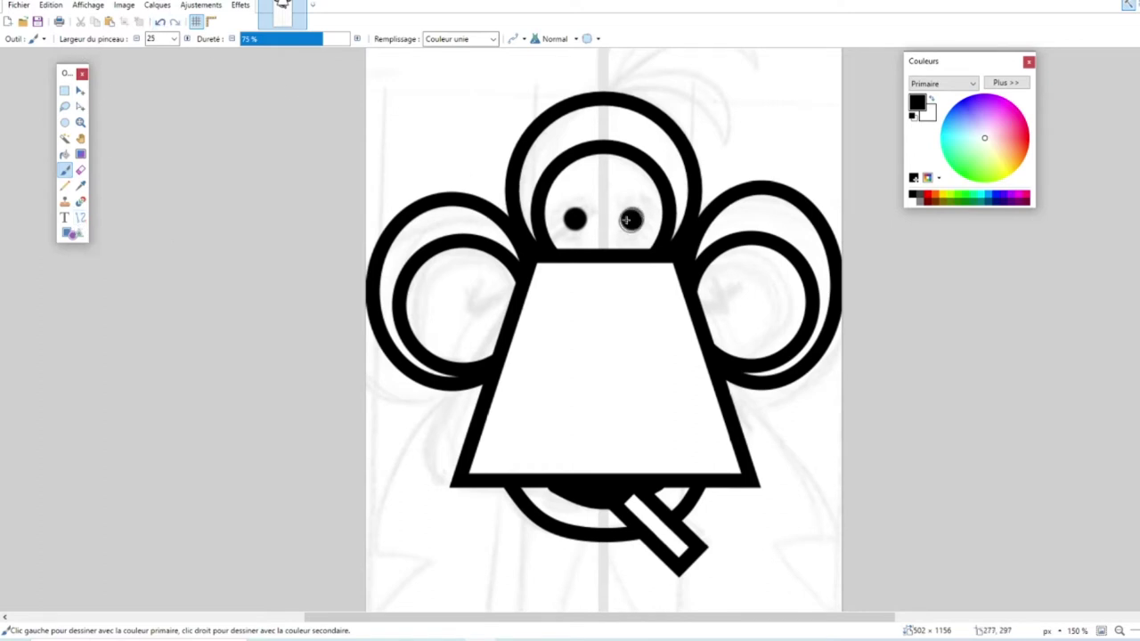
Step: Draw a slanted line about 40 px long over the left eye with a 10 px brush width
click(80, 217)
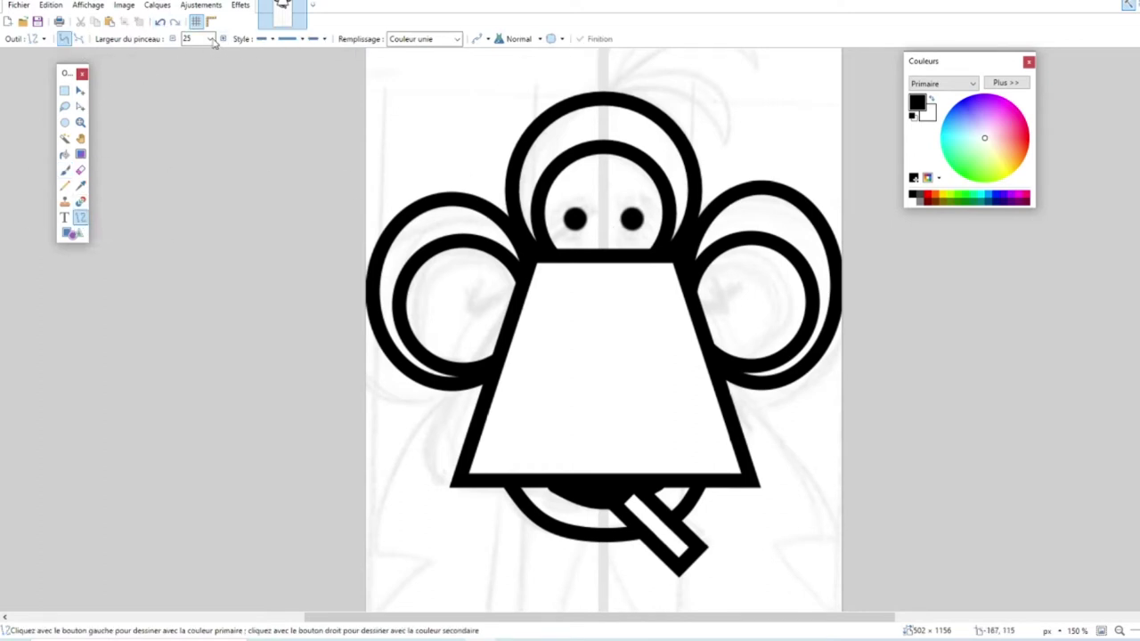
click(210, 39)
click(192, 71)
drag(579, 204, 555, 219)
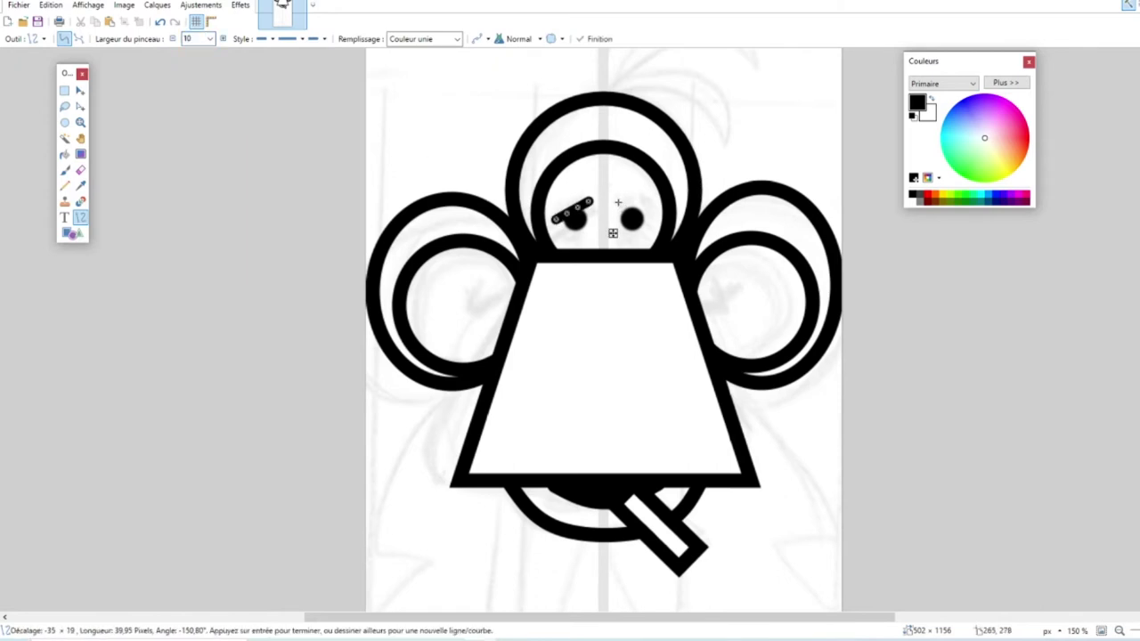
Step: Draw a mirrored slanted line about 40 px long over the right eye as the second eyebrow
drag(617, 203, 637, 216)
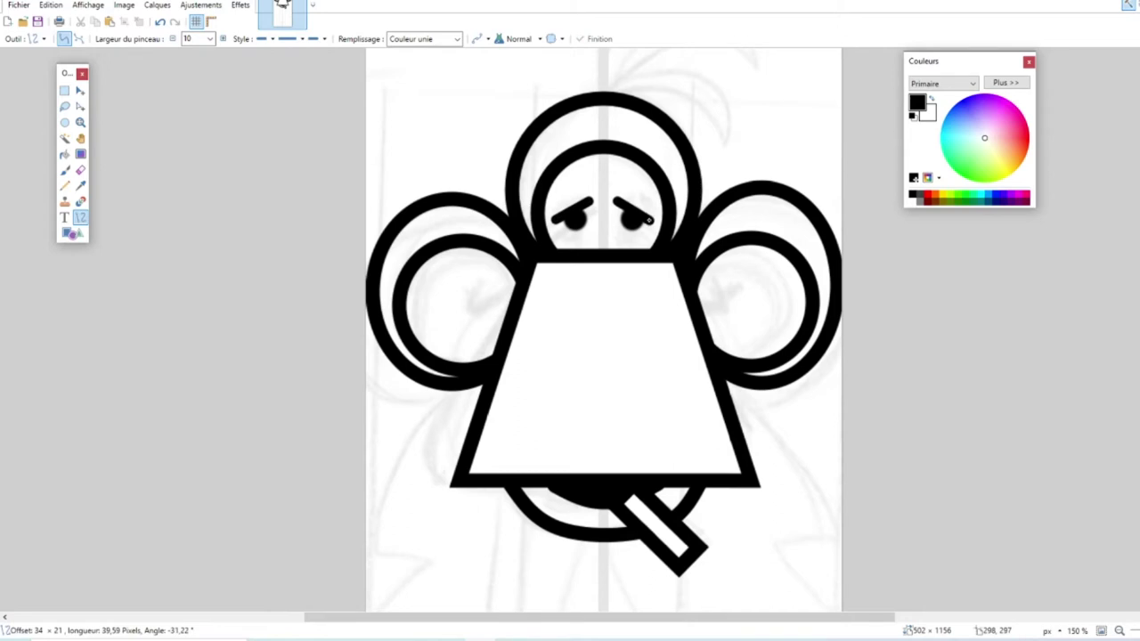
drag(650, 219, 649, 219)
key(Return)
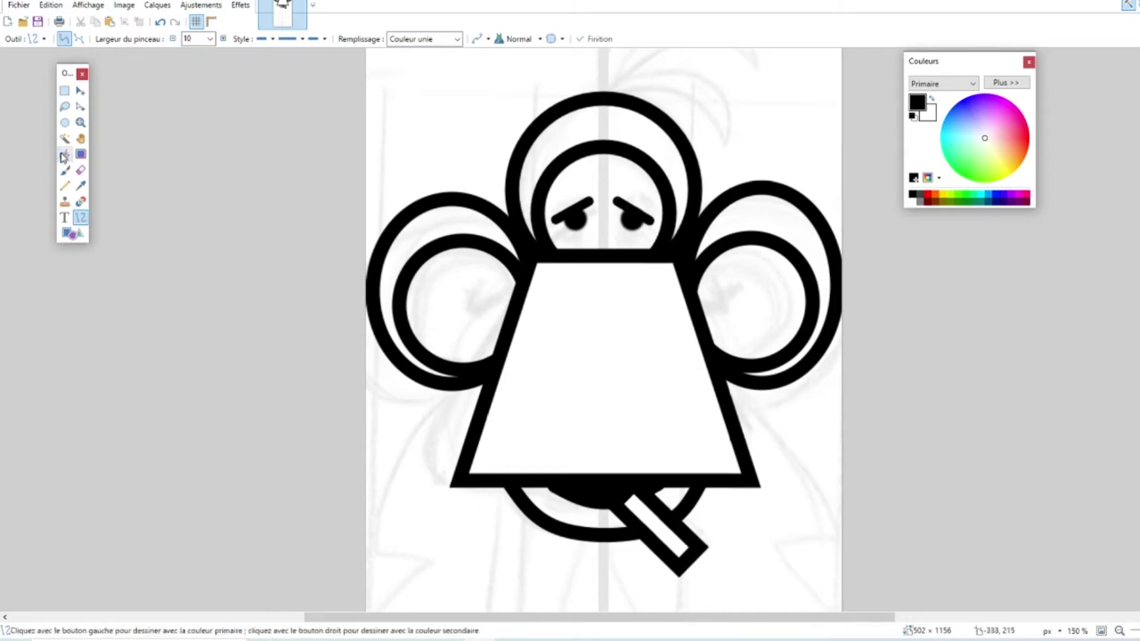
Step: Set the brush width to 15 and draw the left shoulder line out to the canvas edge plus a 65 px horizontal line inward
click(211, 39)
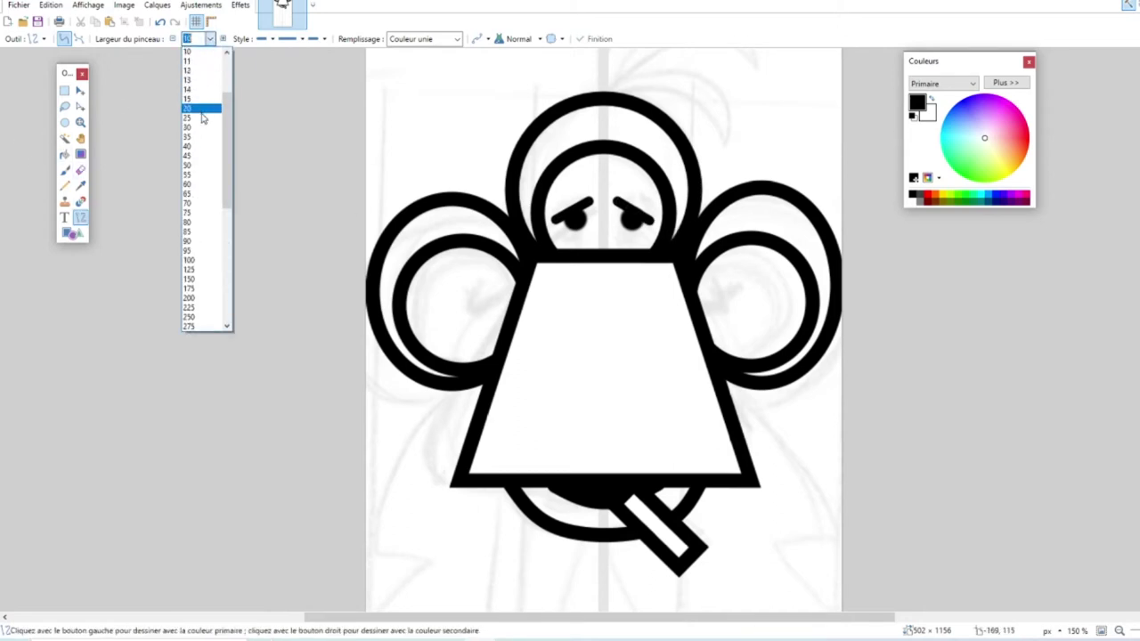
click(192, 100)
scroll(511, 187, down, 3)
drag(486, 151, 368, 326)
scroll(436, 332, down, 3)
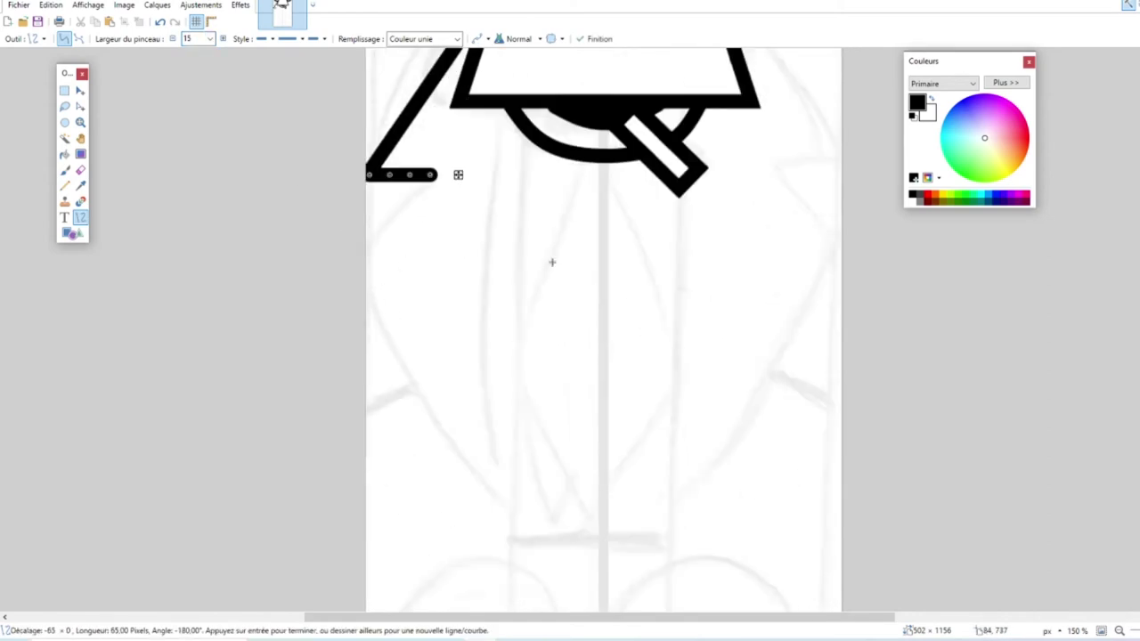
scroll(552, 262, up, 3)
drag(720, 154, 844, 317)
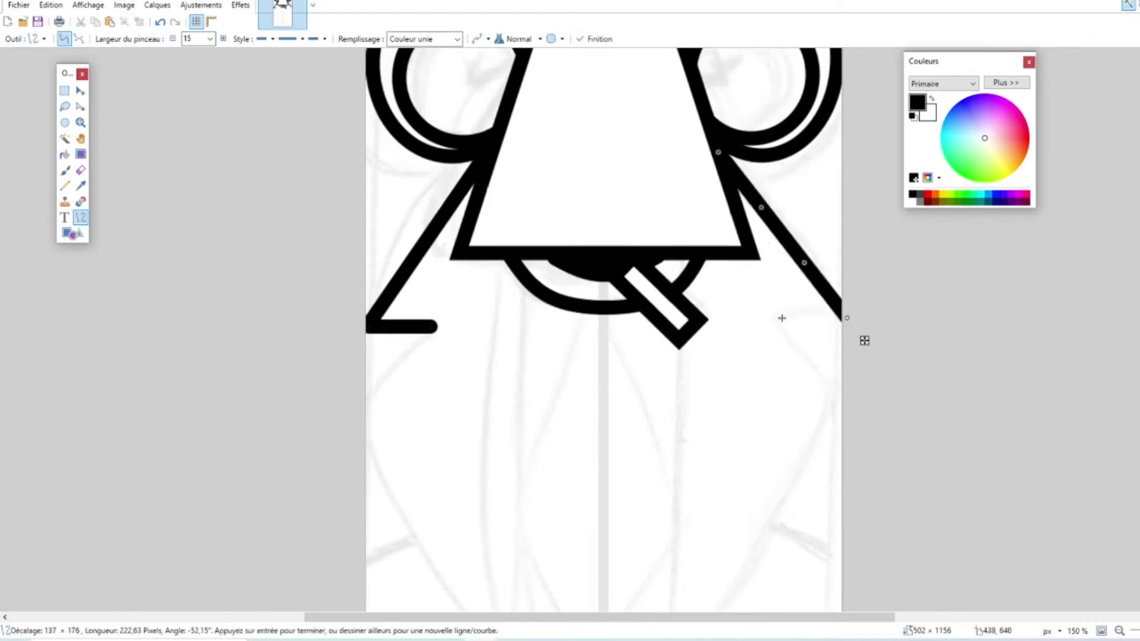
drag(773, 319, 835, 322)
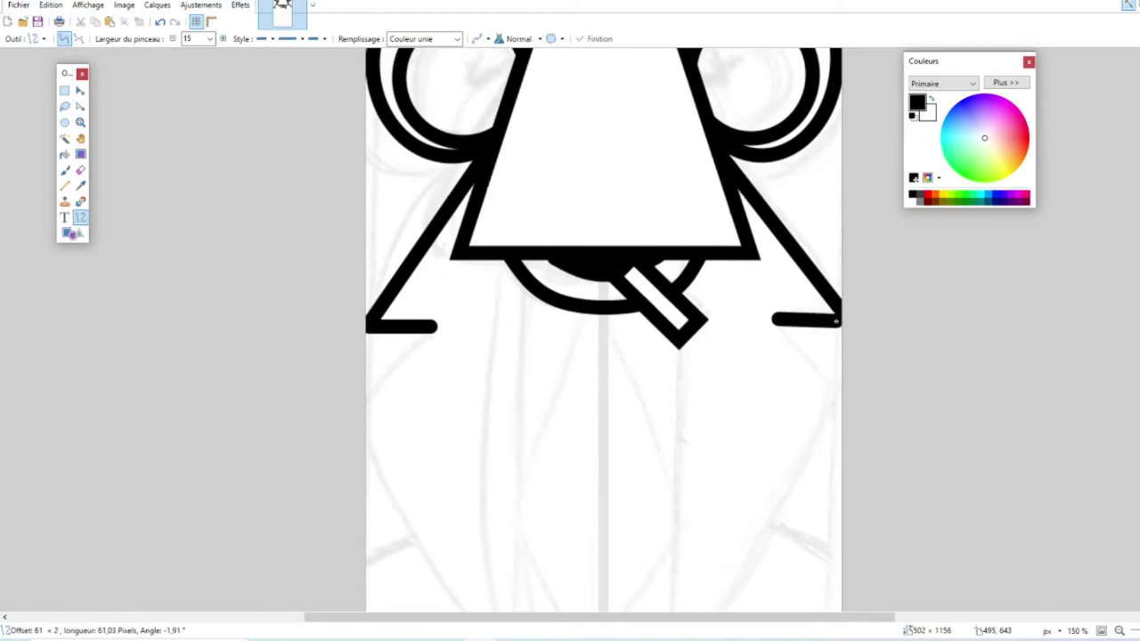
scroll(822, 324, down, 2)
drag(787, 203, 785, 196)
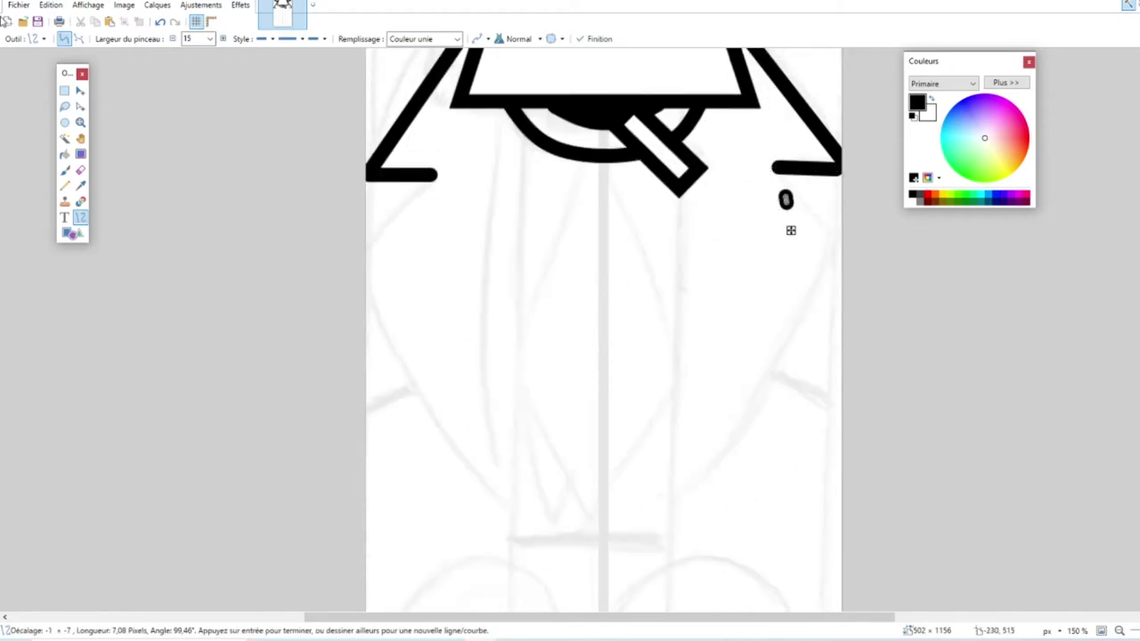
click(160, 21)
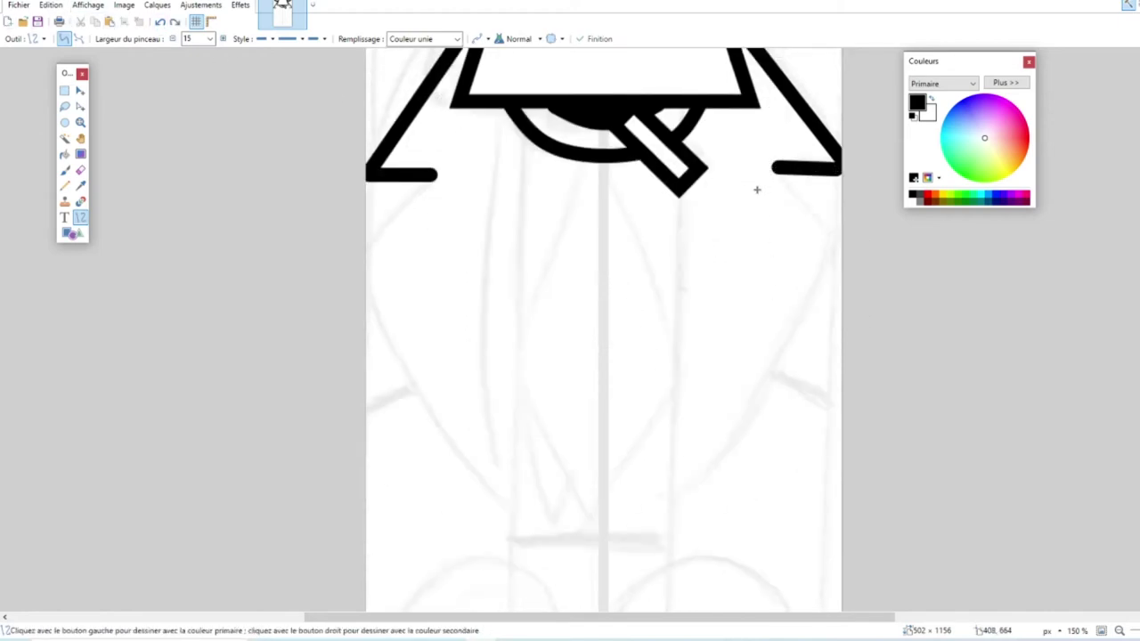
click(161, 22)
click(161, 22)
click(161, 23)
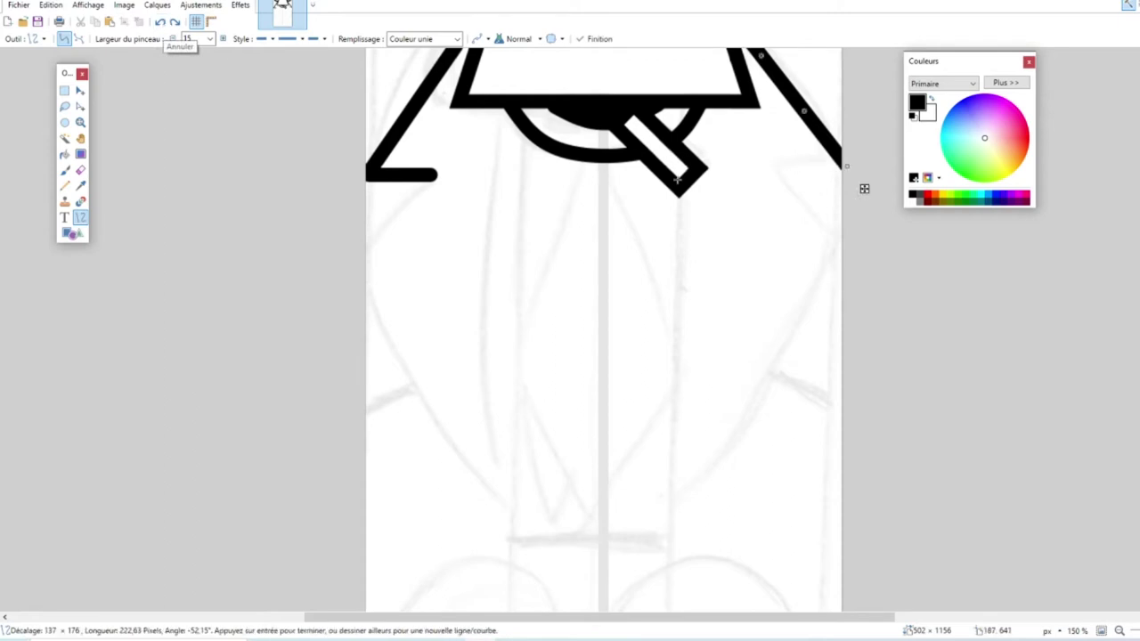
click(161, 22)
Step: Draw the right shoulder line about 221 px long and a horizontal line inward from its lower end, shortened to about 75 px
scroll(691, 110, up, 2)
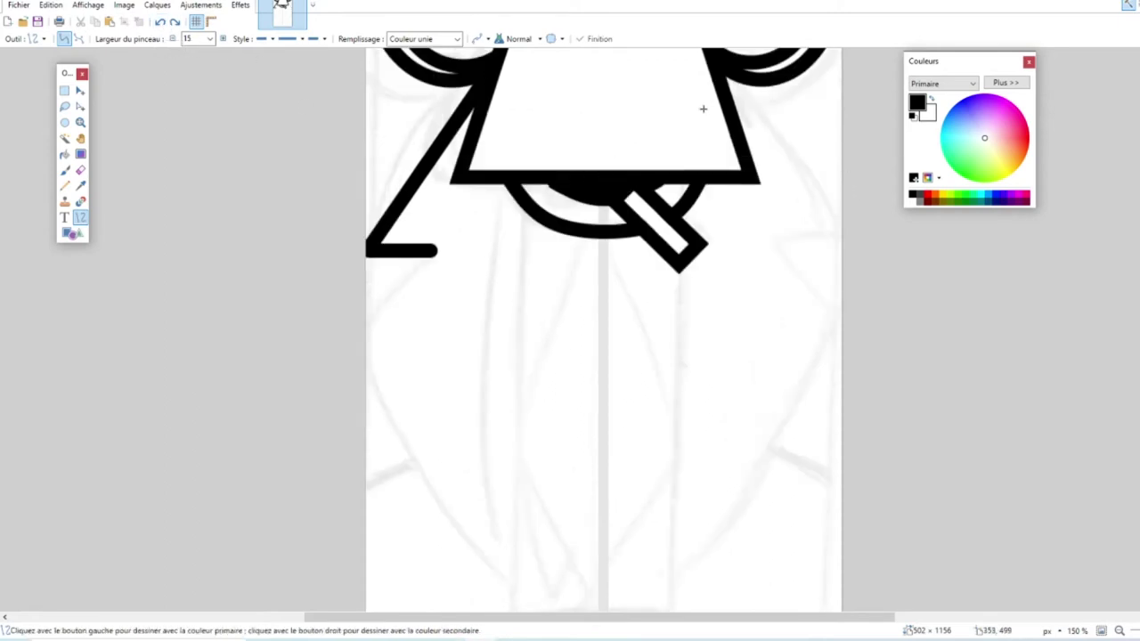
mouse_move(724, 76)
mouse_down()
mouse_move(840, 234)
mouse_move(839, 250)
mouse_up()
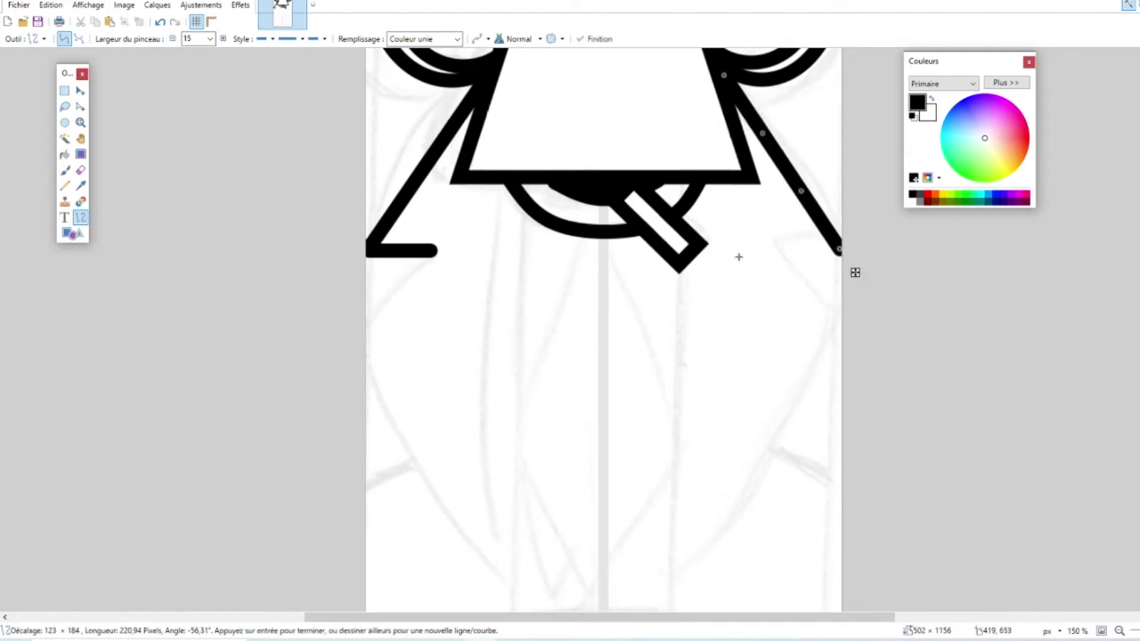
drag(744, 258, 839, 258)
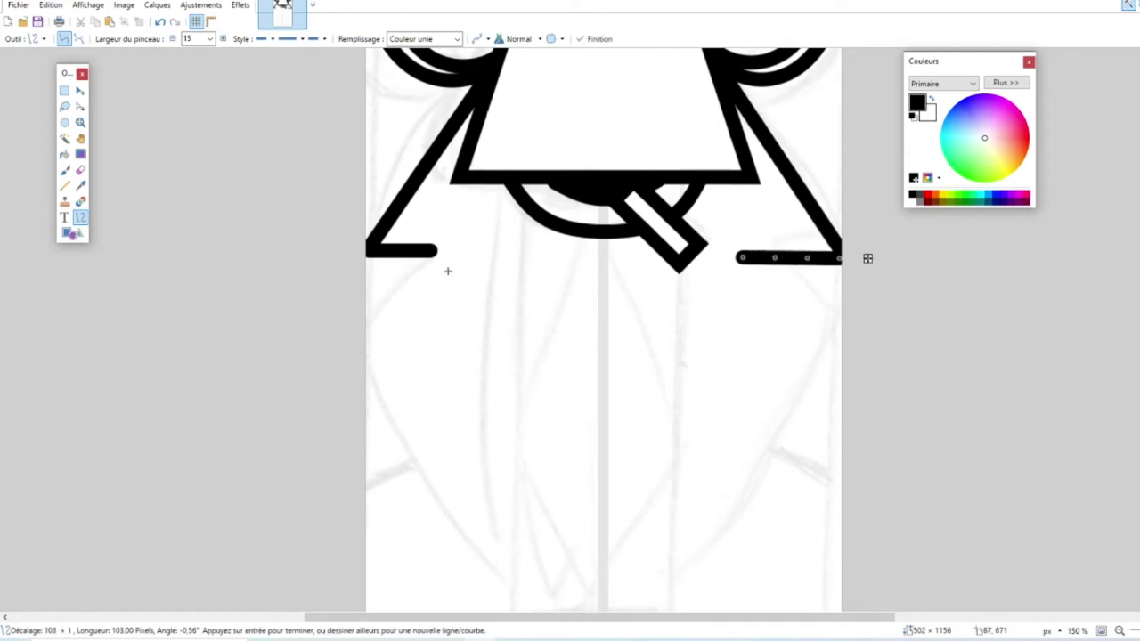
drag(742, 257, 772, 259)
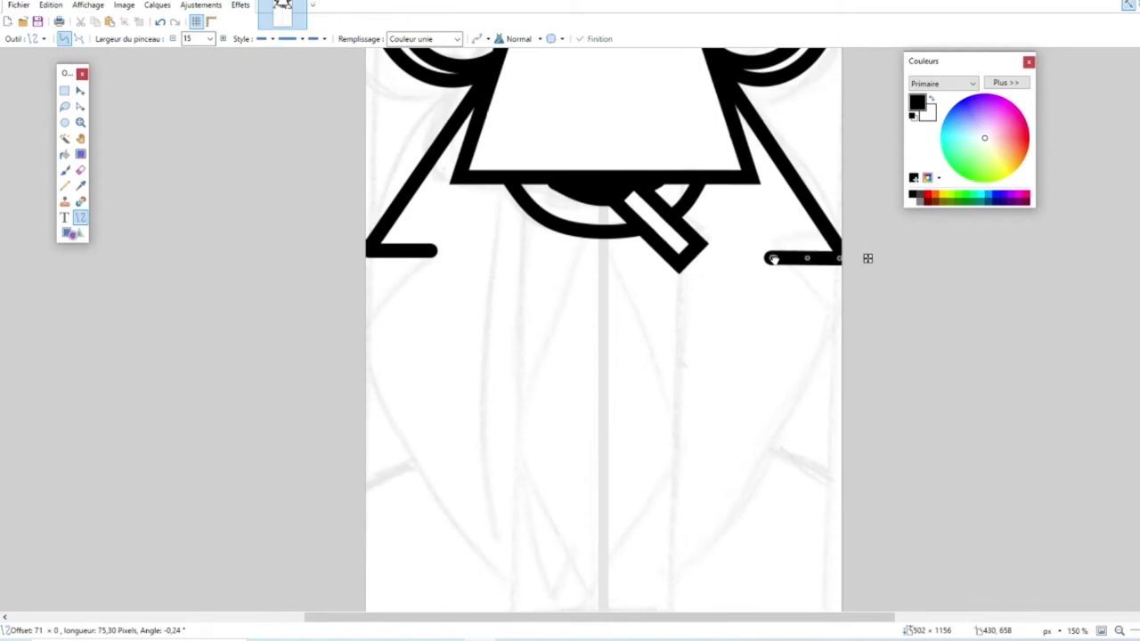
drag(775, 258, 774, 259)
Step: Draw diagonals outward from both inner notch ends, about 100 px left and 118 px right, and continue each with a long line down toward the waist
drag(366, 326, 427, 253)
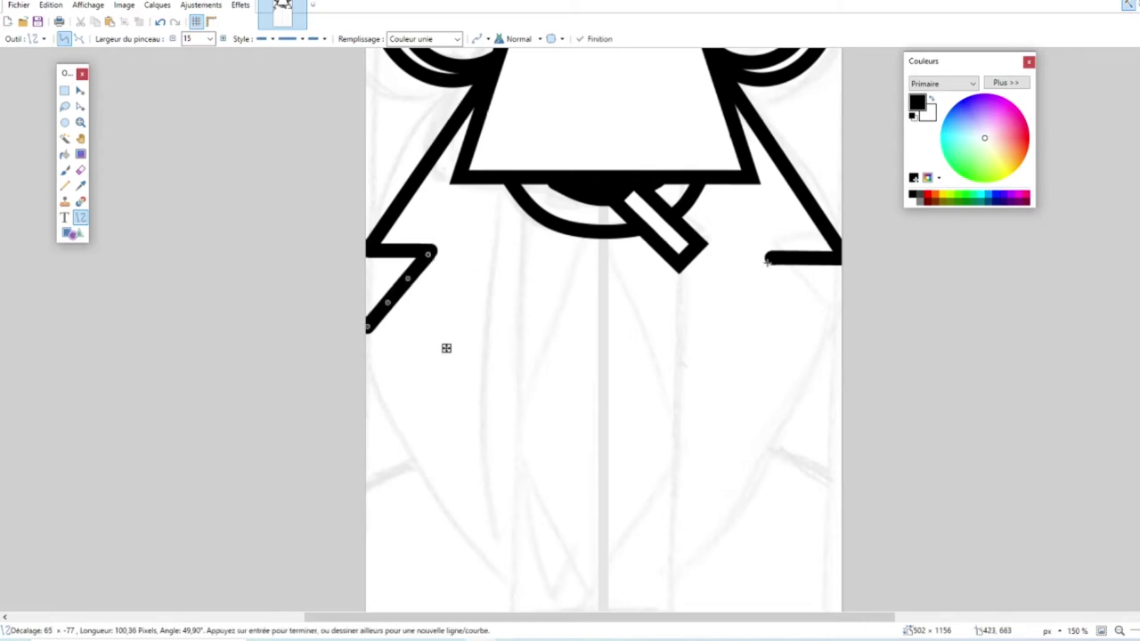
drag(769, 260, 865, 360)
scroll(527, 390, down, 3)
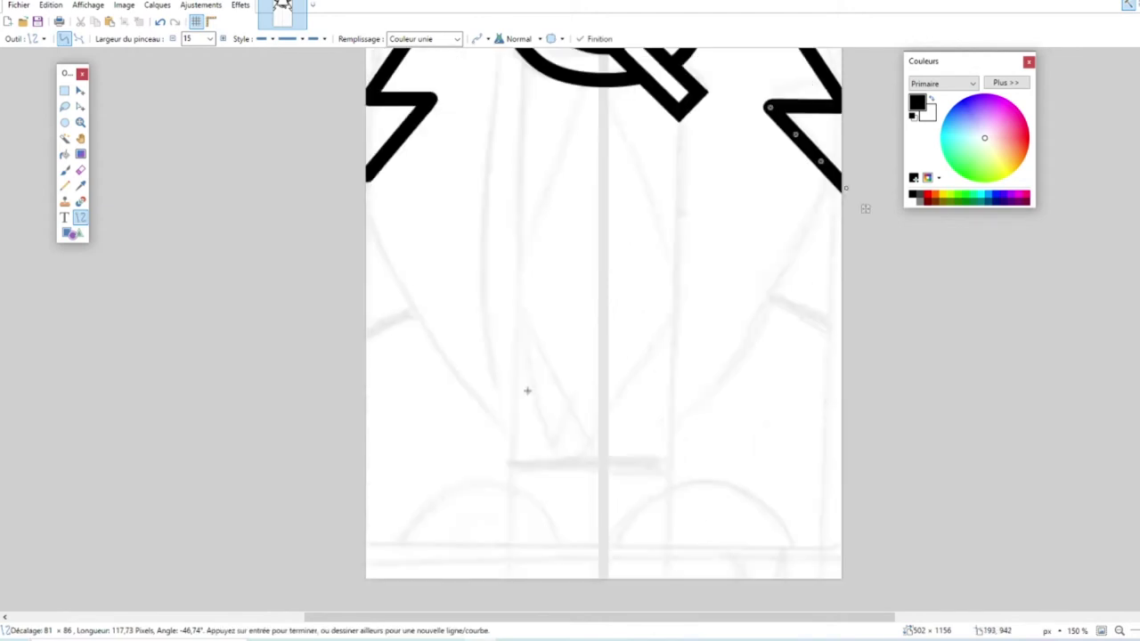
drag(512, 426, 372, 178)
drag(672, 442, 836, 189)
Step: Draw two black vertical lines from the muzzle to the canvas bottom, about 574 px on the left and 590 px on the right
scroll(492, 149, up, 3)
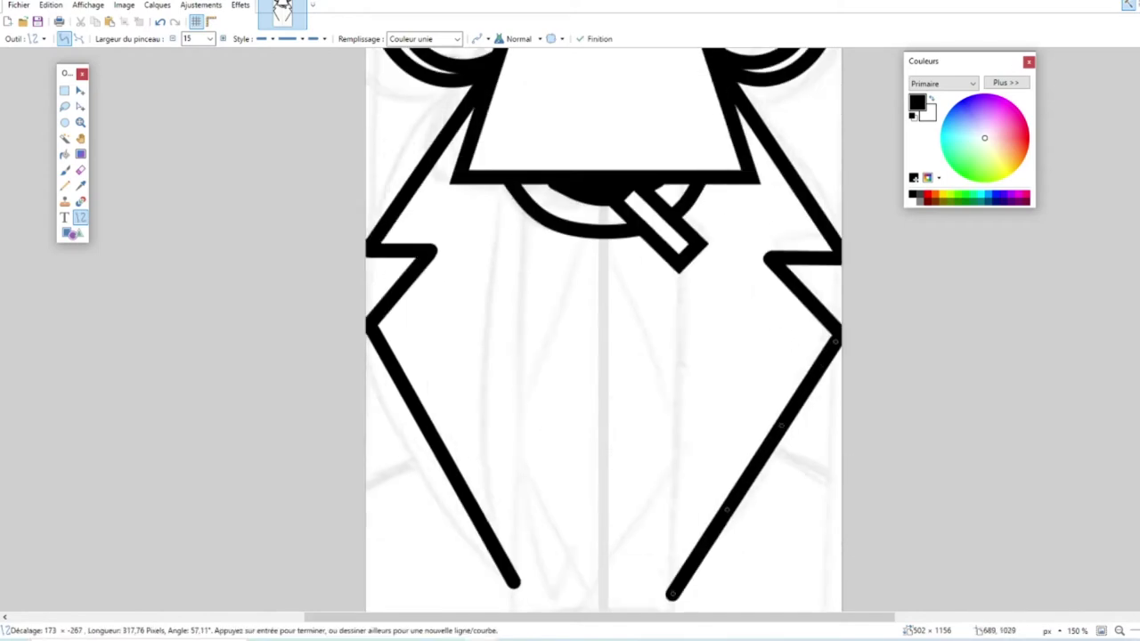
click(1120, 631)
scroll(784, 473, down, 1)
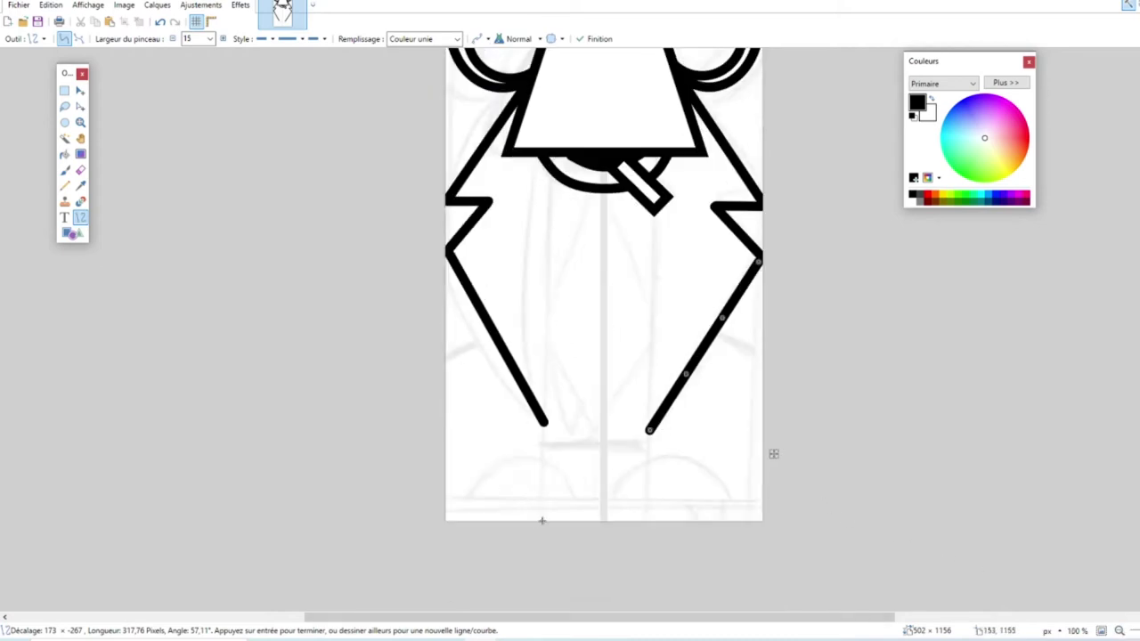
drag(542, 520, 542, 159)
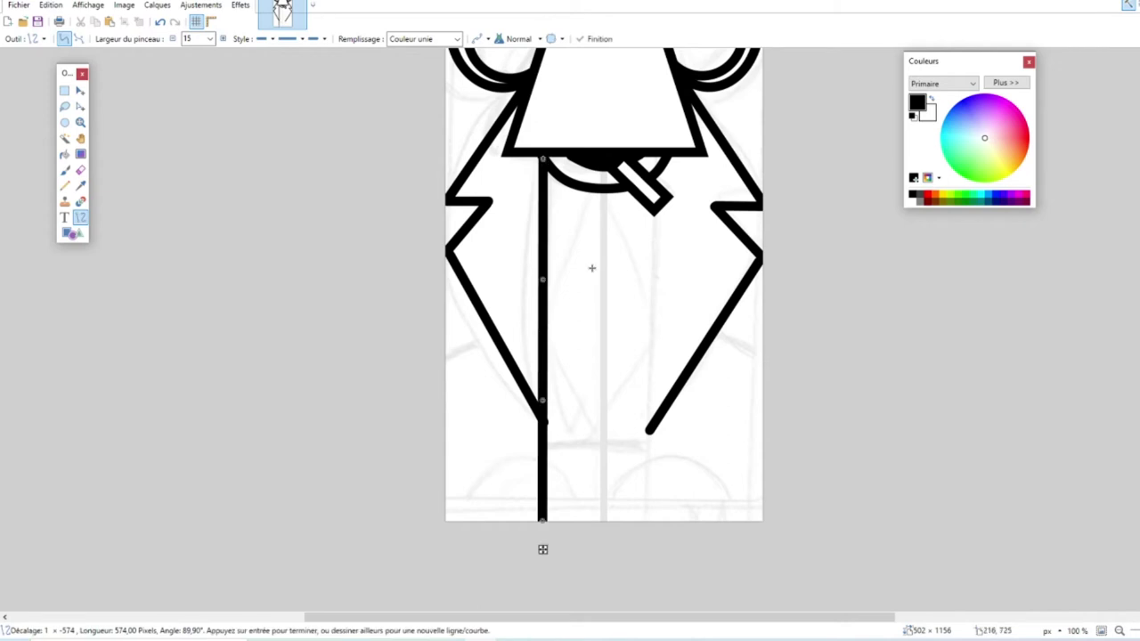
drag(669, 157, 668, 557)
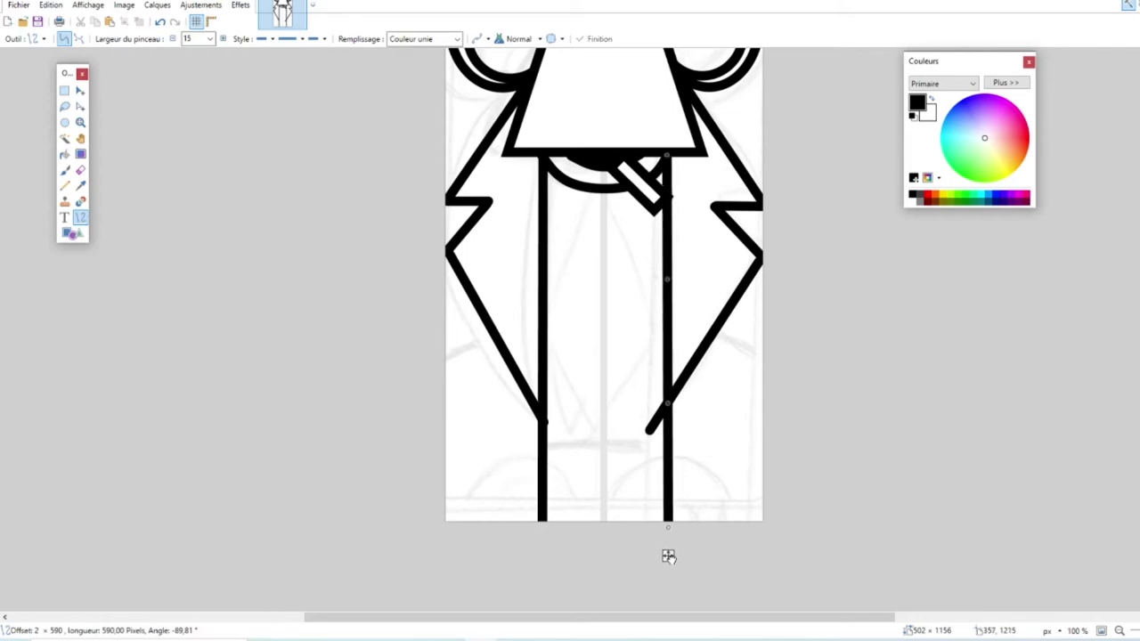
drag(668, 557, 667, 556)
key(Return)
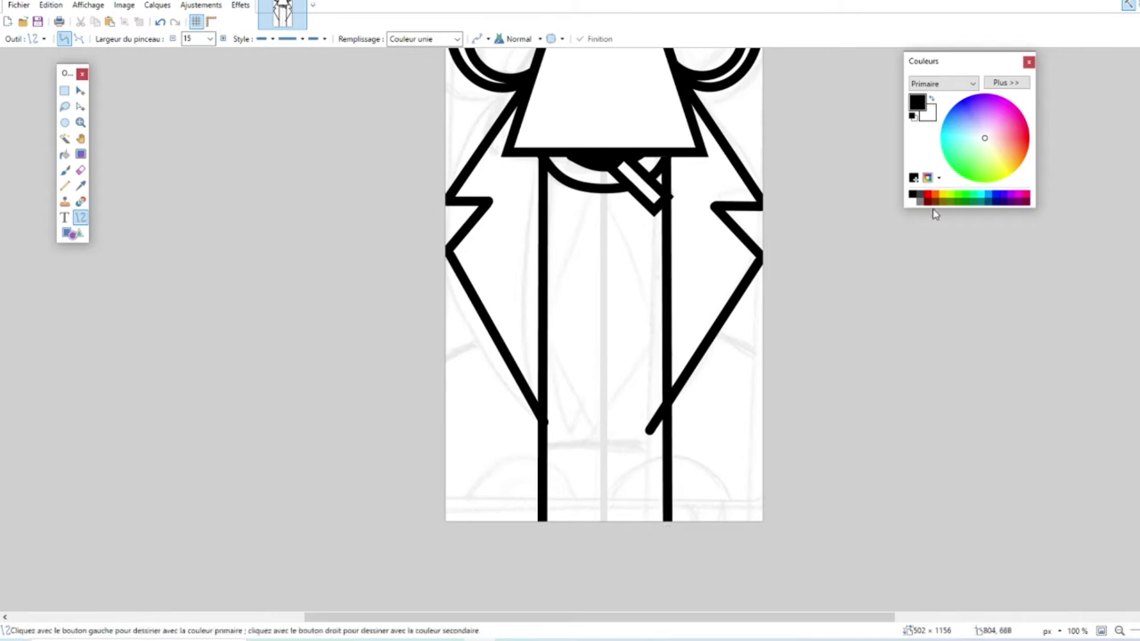
Step: Cover the line ends that overshoot inside the two body verticals with white lines along their inner sides
click(913, 202)
drag(655, 234, 660, 561)
key(Return)
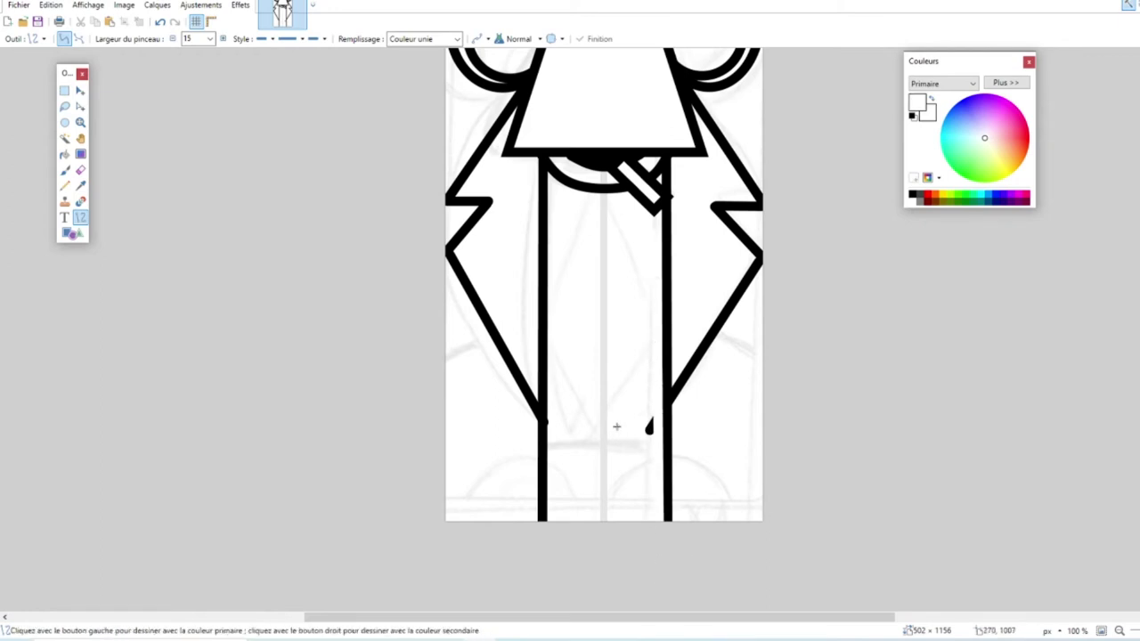
drag(648, 420, 649, 445)
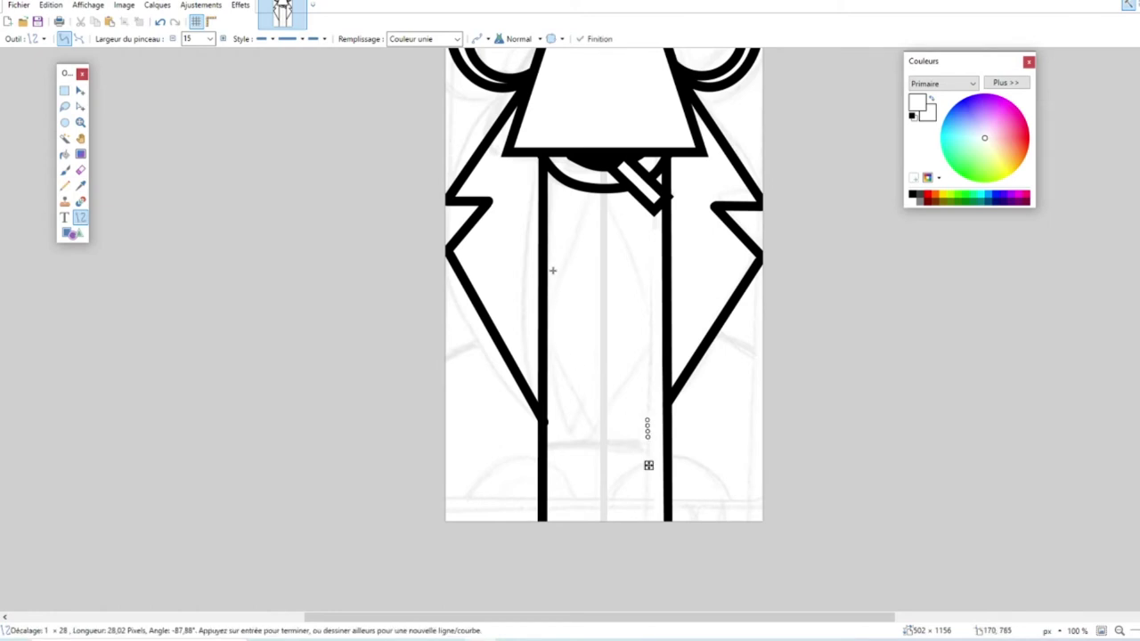
drag(554, 259, 552, 595)
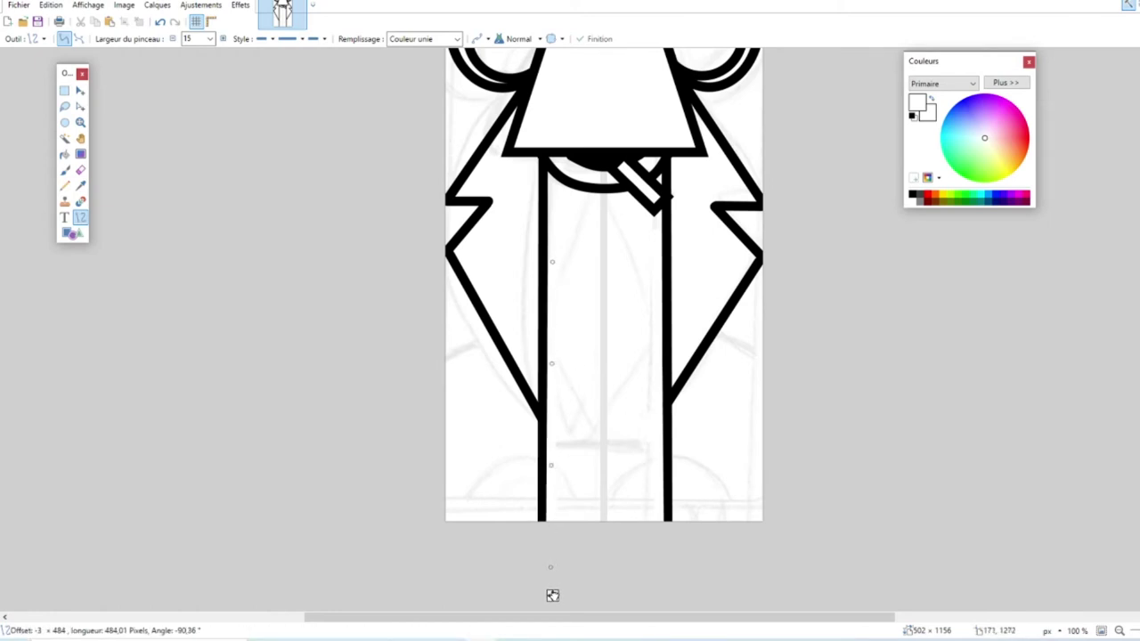
key(Return)
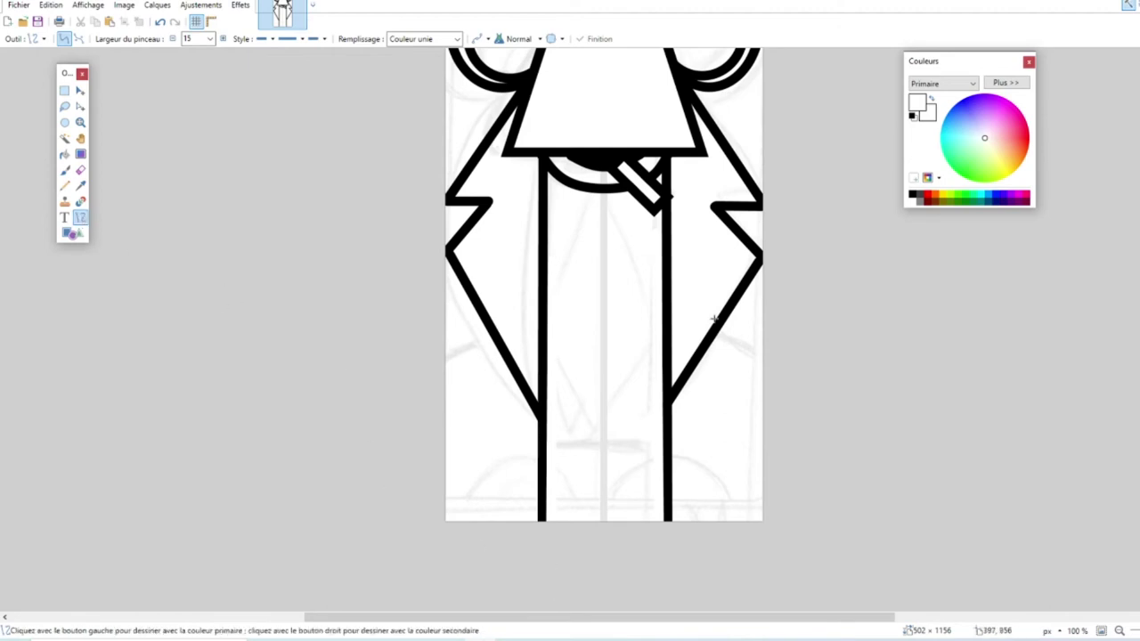
Step: Draw a black waist line about 194 px long between the body verticals and a four-line diamond from the chin down to it
click(913, 197)
drag(543, 441, 666, 442)
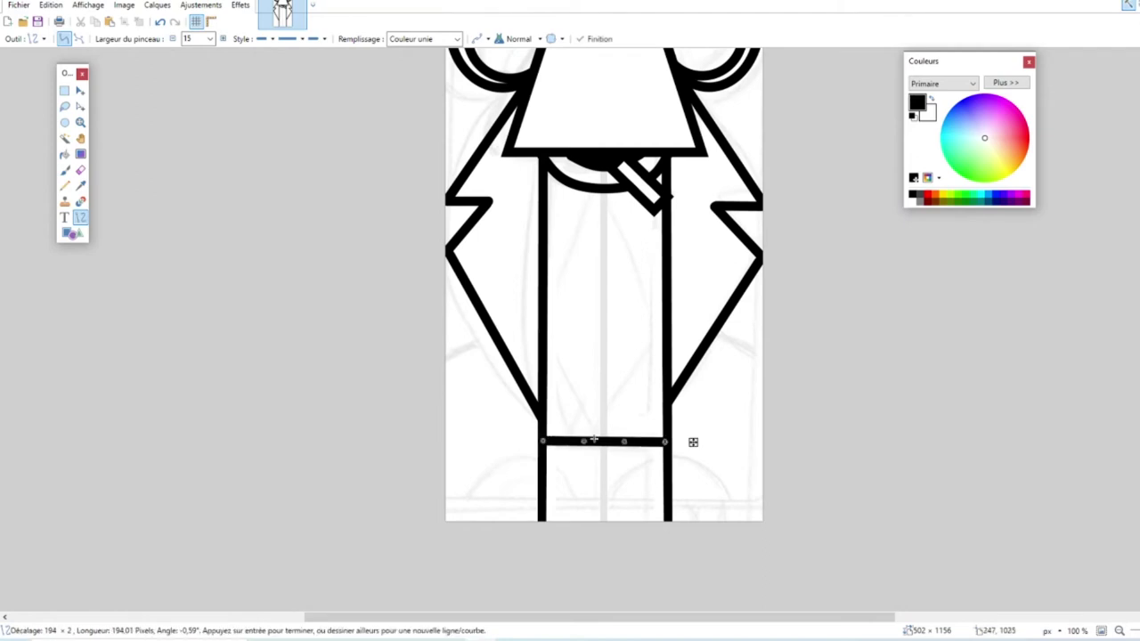
drag(605, 191, 546, 323)
drag(603, 440, 547, 326)
drag(639, 402, 639, 407)
click(161, 20)
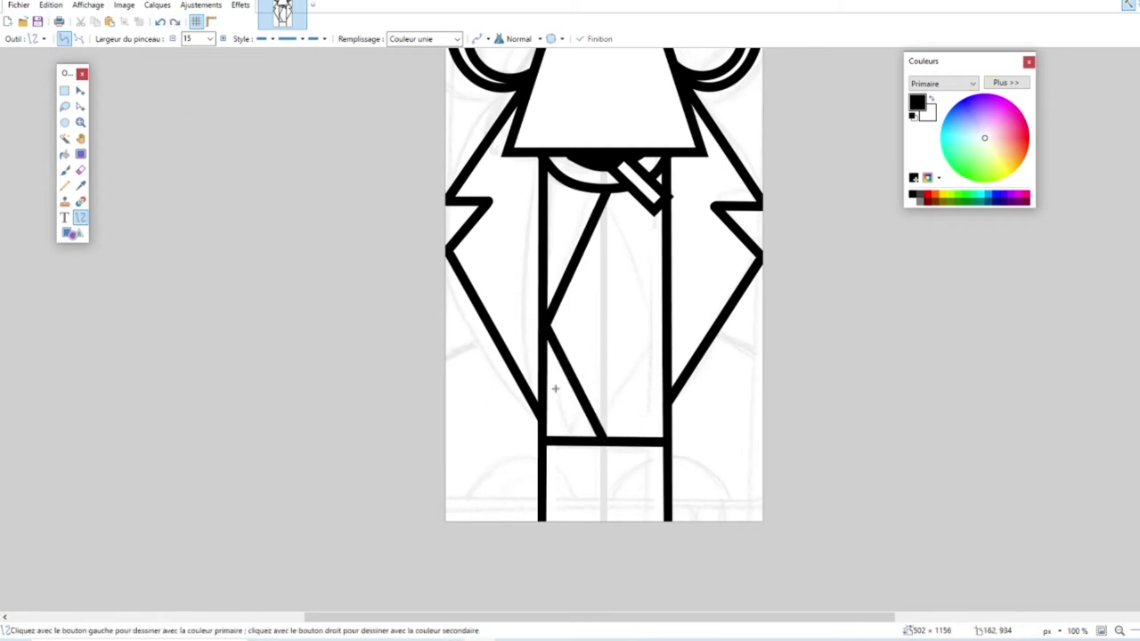
drag(606, 438, 664, 321)
drag(607, 194, 665, 318)
Step: Draw a solid black wedge along the diamond's lower left side, reaching down to the waist line
drag(556, 355, 570, 438)
mouse_move(577, 392)
mouse_down()
mouse_move(577, 437)
mouse_move(566, 383)
mouse_move(572, 401)
mouse_up()
key(Return)
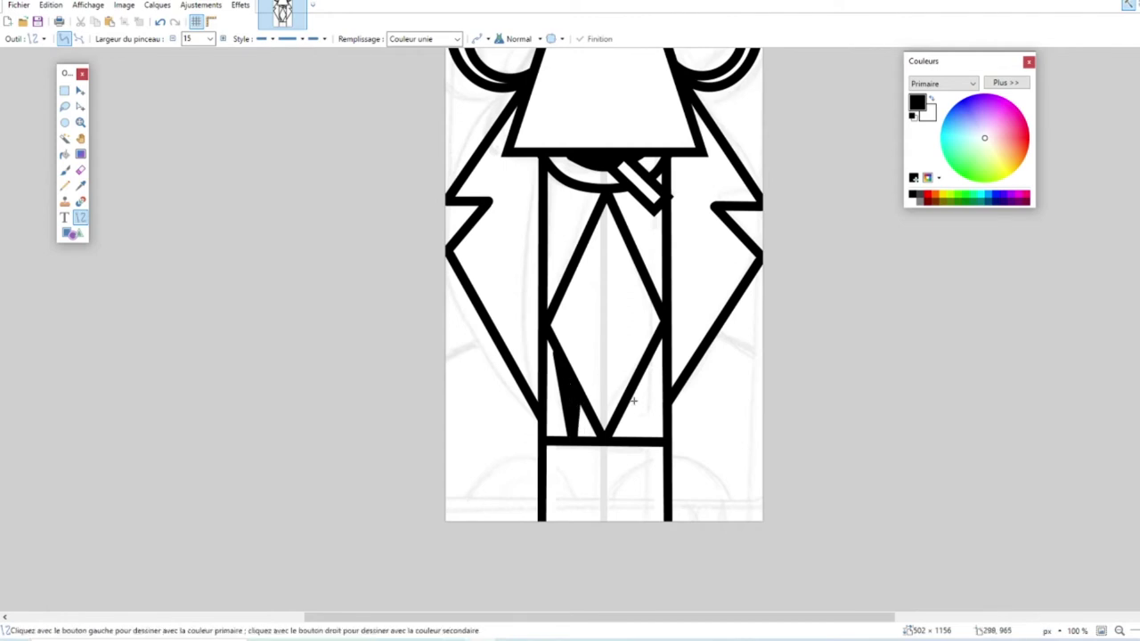
Step: Add a slanted line from each outer jacket edge to the canvas side, with a short parallel line about 48 px long beneath each
scroll(378, 388, down, 3)
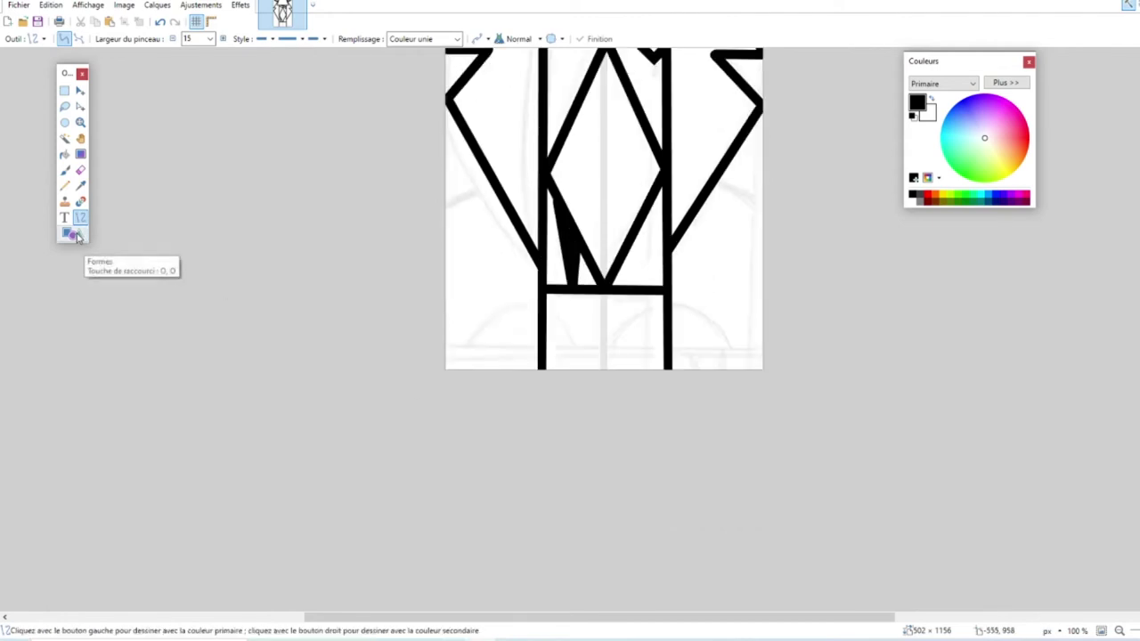
drag(487, 172, 418, 221)
drag(486, 206, 460, 224)
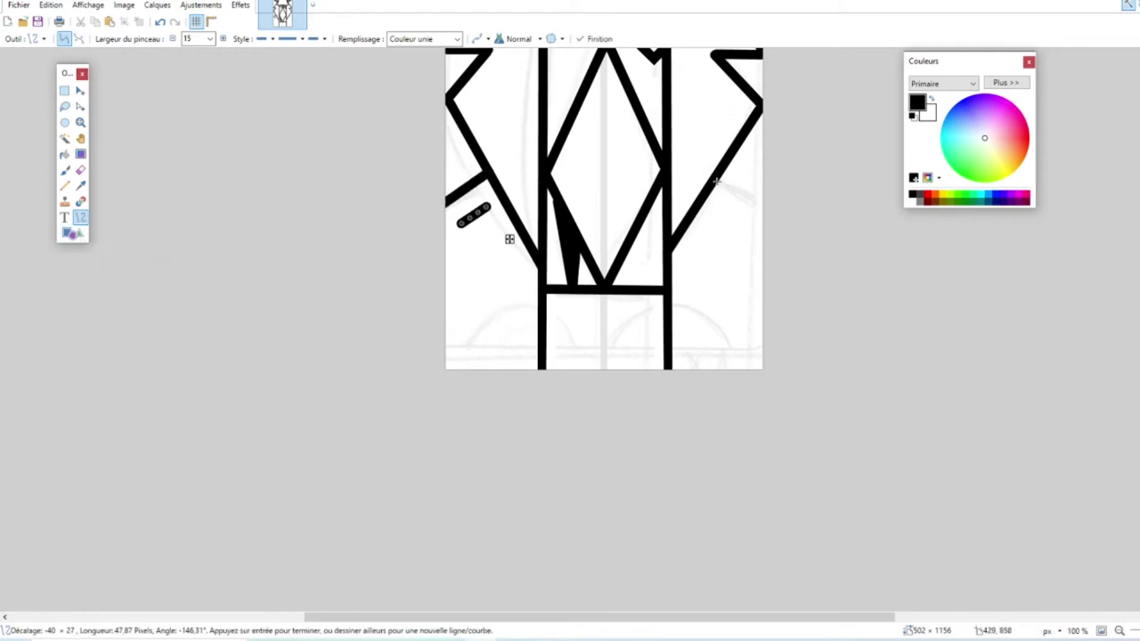
mouse_move(716, 182)
mouse_down()
mouse_move(768, 210)
mouse_move(725, 217)
mouse_move(746, 228)
mouse_up()
Step: Draw a white-filled rounded rectangle with a black outline, about 170 × 109 px, at the foot of the left vertical as a shoe
click(70, 233)
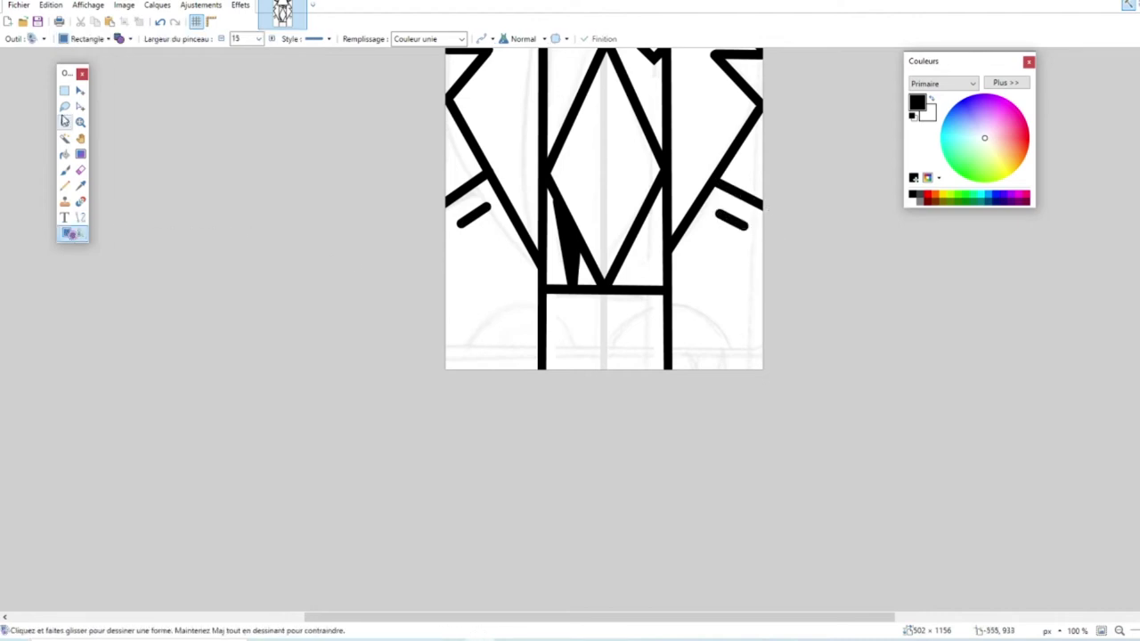
click(105, 38)
click(90, 69)
drag(486, 335, 594, 404)
click(912, 202)
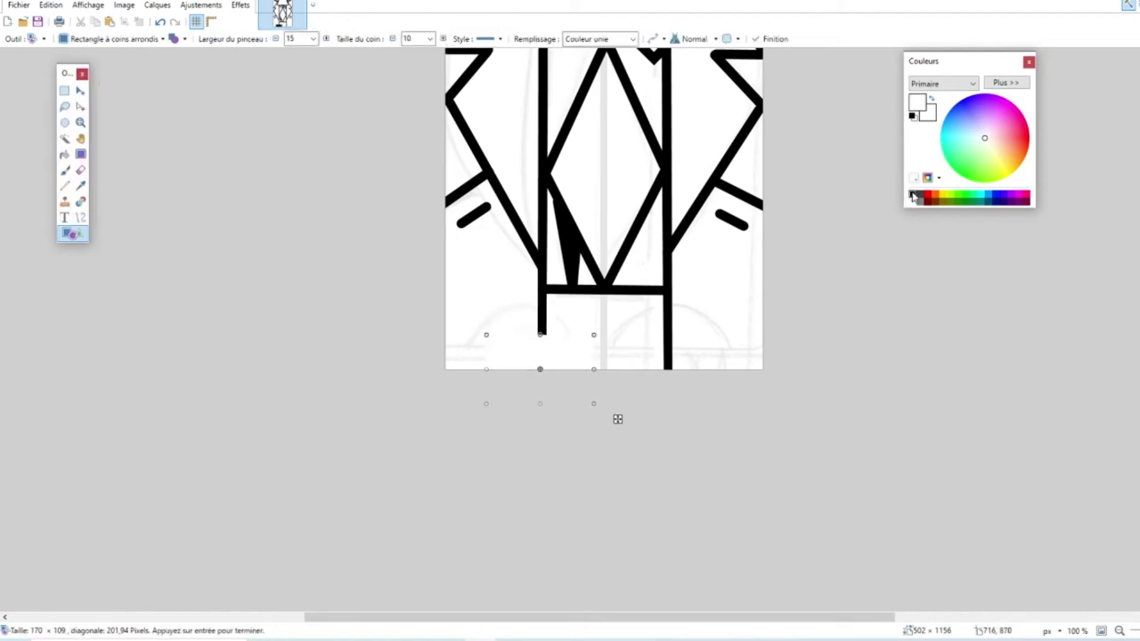
click(912, 194)
click(177, 42)
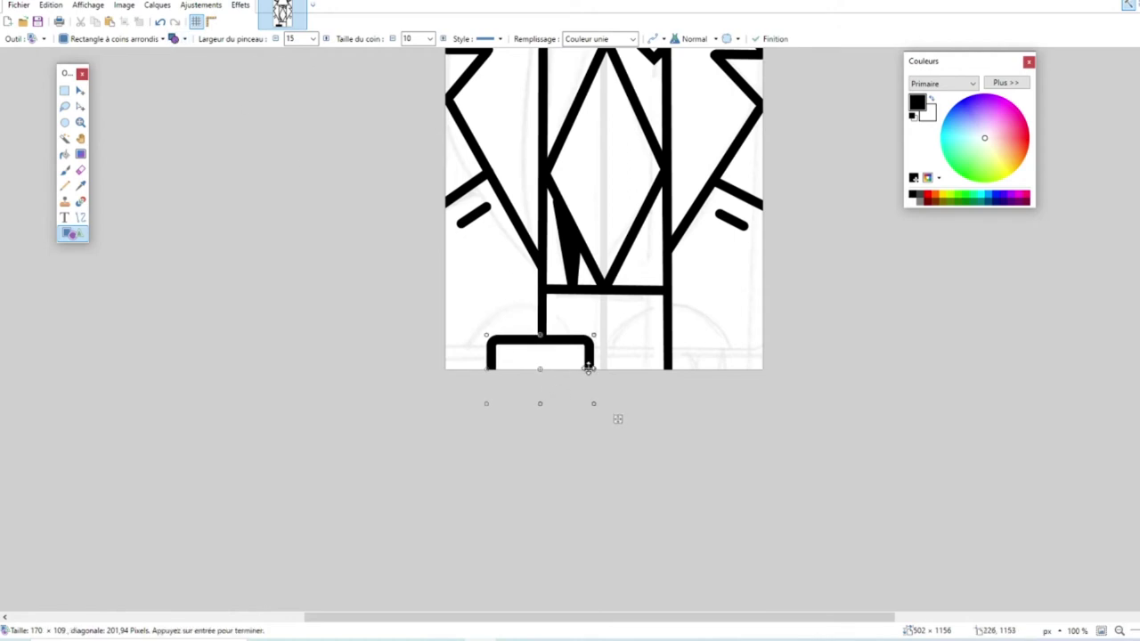
Step: Add a matching rounded rectangle, about 178 × 88 px, at the foot of the right vertical as the second shoe
mouse_move(593, 369)
mouse_down()
mouse_move(618, 338)
mouse_move(725, 391)
mouse_up()
click(619, 335)
mouse_move(670, 342)
mouse_down()
mouse_move(618, 363)
mouse_move(670, 337)
mouse_up()
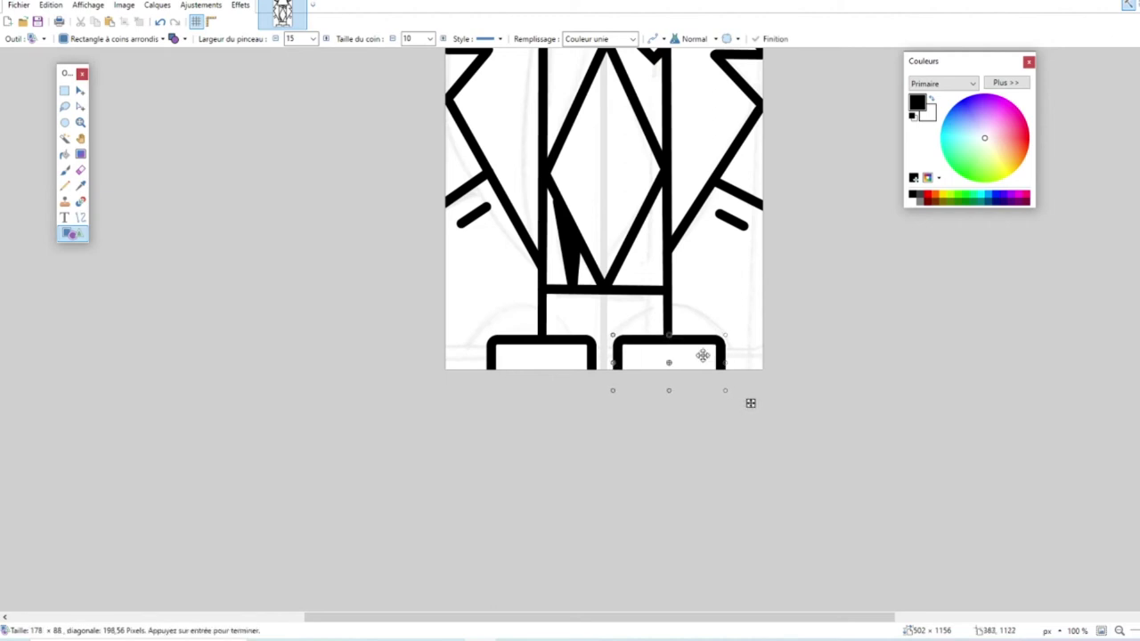
drag(723, 364, 721, 364)
click(794, 377)
Step: Draw a black curved hair strand, 20 px wide, from the crown of the head, arching up and over to the right
scroll(682, 361, up, 3)
scroll(187, 172, up, 7)
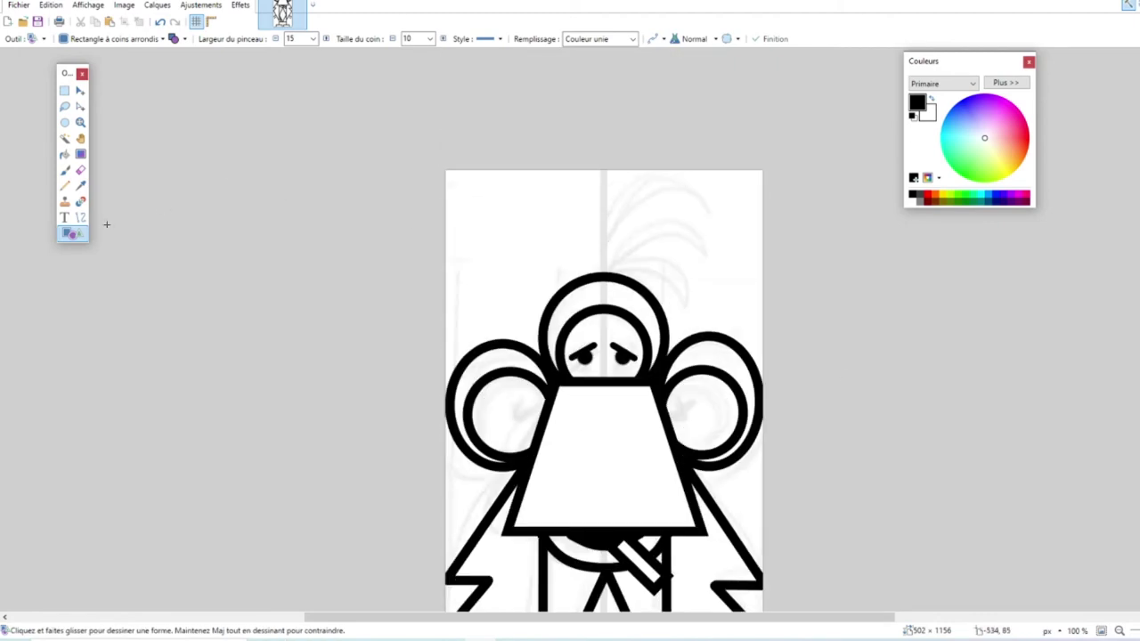
click(81, 218)
drag(604, 275, 683, 290)
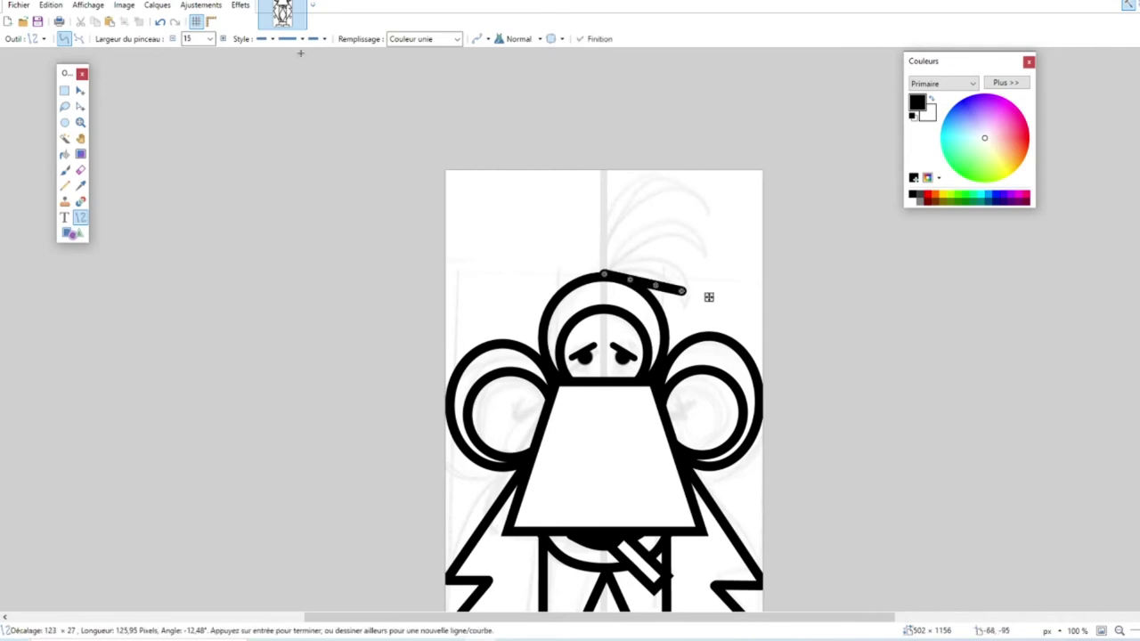
click(224, 39)
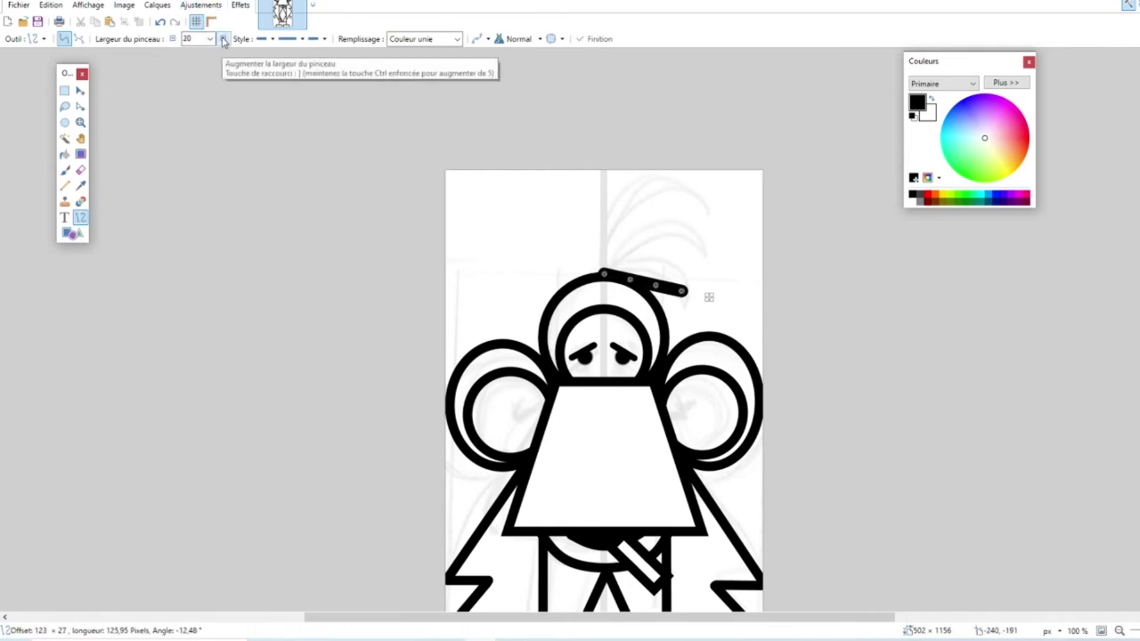
mouse_move(631, 280)
mouse_down()
mouse_move(638, 257)
mouse_move(673, 262)
mouse_move(633, 252)
mouse_move(639, 259)
mouse_up()
key(Return)
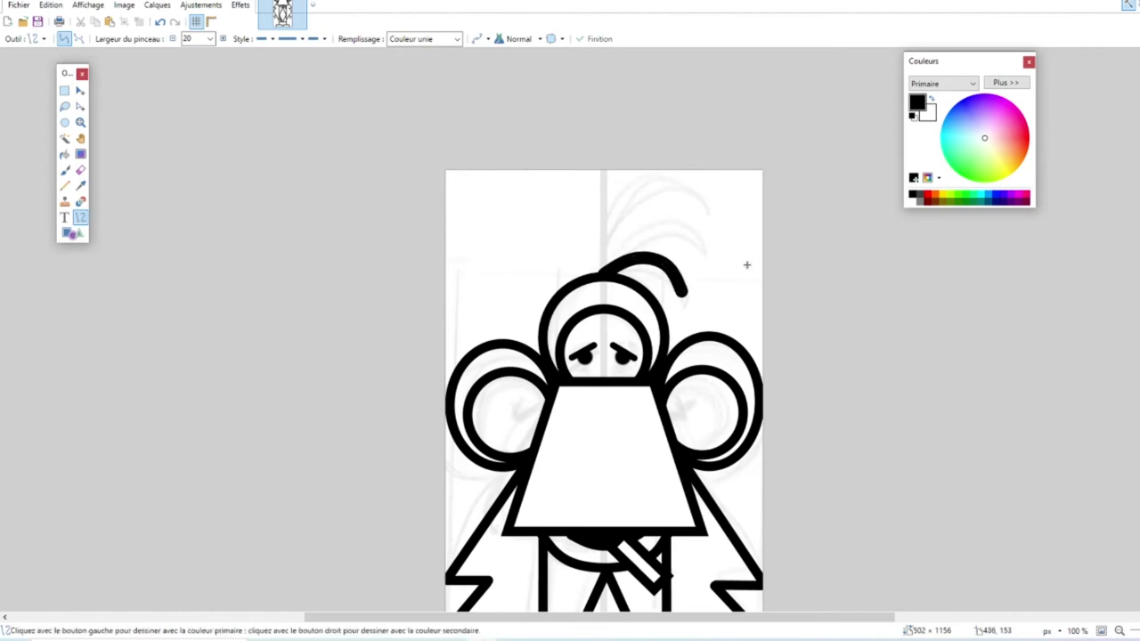
Step: Taper the hair strand by covering its outer edge with a white curve about 165 px long
click(912, 203)
mouse_move(620, 249)
mouse_down()
mouse_move(686, 308)
mouse_move(680, 277)
mouse_move(654, 248)
mouse_up()
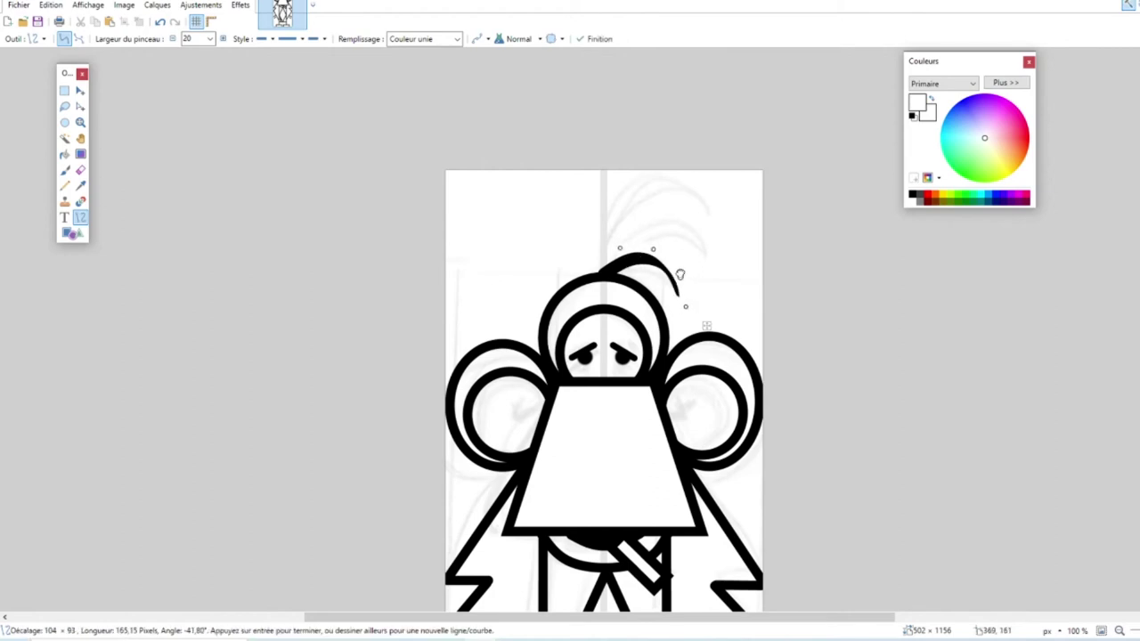
drag(685, 307, 682, 317)
drag(620, 249, 619, 248)
drag(697, 247, 700, 247)
click(912, 196)
click(160, 22)
key(Return)
Step: Draw a longer black hair strand arching above the first and trim it to a taper with a white curve
click(913, 196)
mouse_move(700, 234)
mouse_down()
mouse_move(605, 272)
mouse_move(616, 240)
mouse_move(662, 224)
mouse_up()
drag(787, 222, 792, 220)
click(913, 201)
mouse_move(593, 263)
mouse_down()
mouse_move(718, 238)
mouse_move(636, 255)
mouse_move(620, 230)
mouse_move(681, 217)
mouse_up()
drag(761, 213, 766, 213)
click(913, 195)
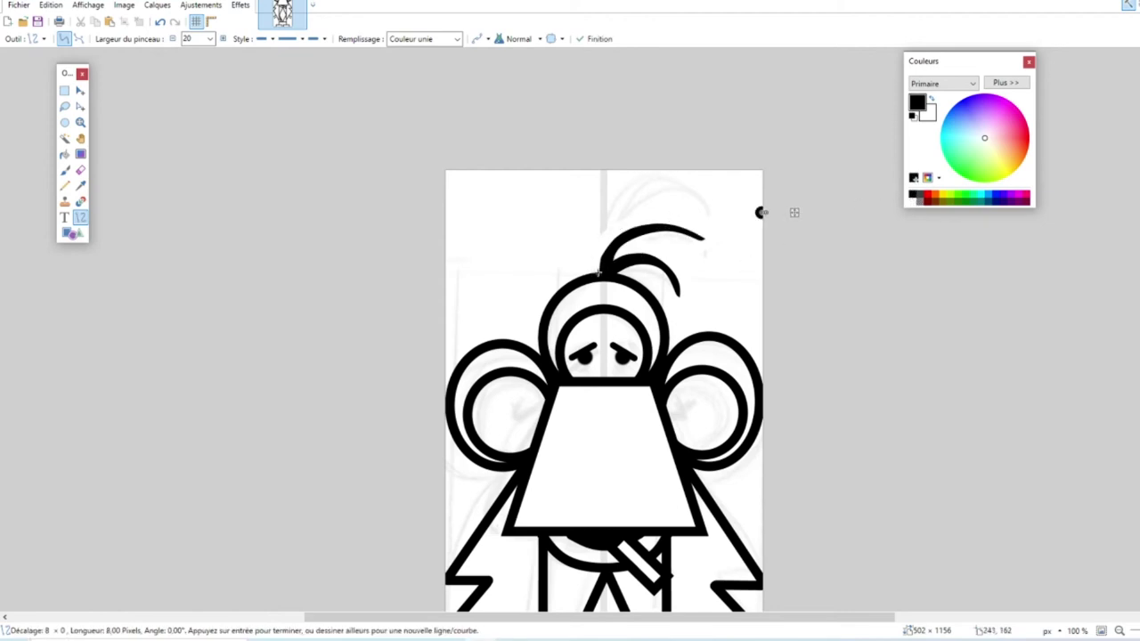
drag(599, 272, 688, 207)
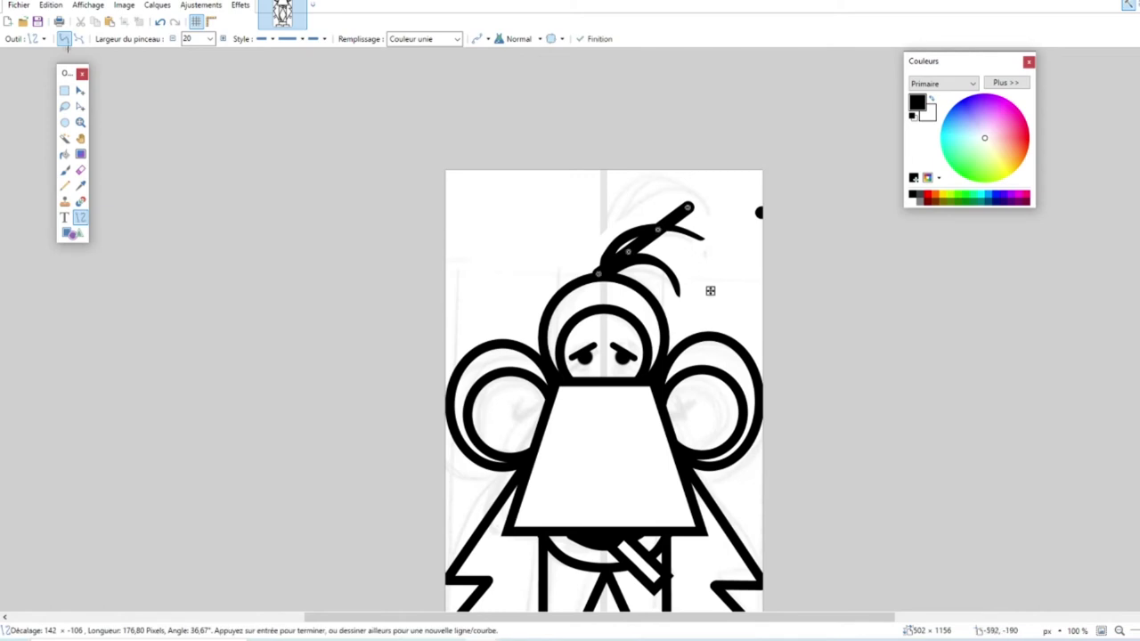
click(164, 24)
click(164, 23)
Step: Draw a third black hair strand from the crown, curving up to the canvas top and over to the right
click(910, 194)
mouse_move(598, 274)
mouse_down()
mouse_move(698, 205)
mouse_move(638, 189)
mouse_up()
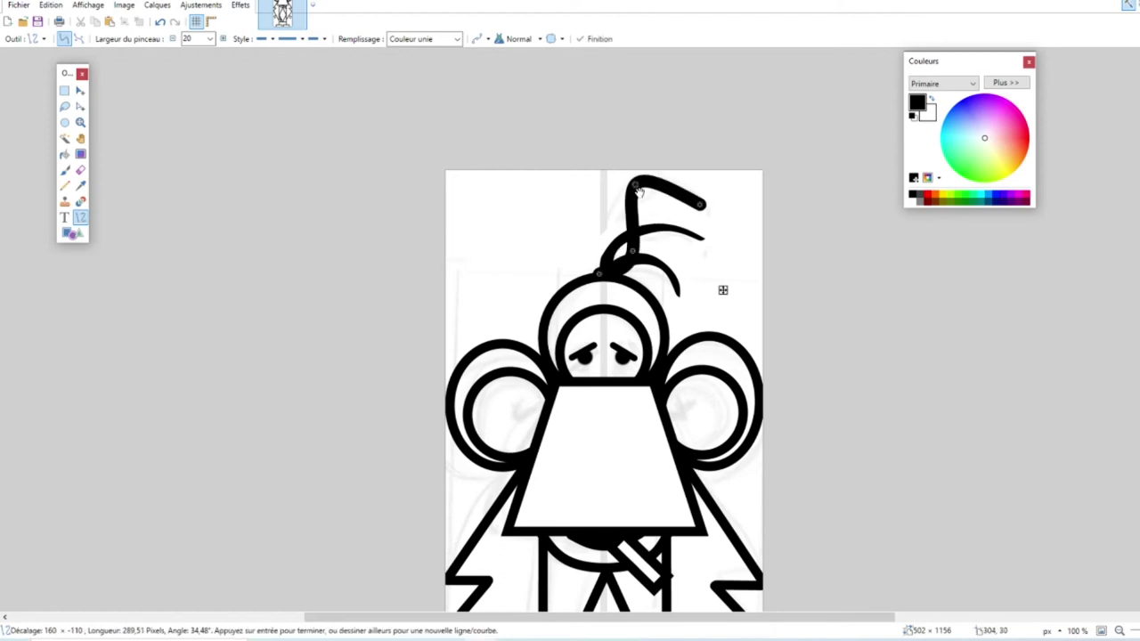
drag(634, 250, 640, 177)
drag(704, 200, 706, 196)
drag(637, 181, 639, 181)
drag(458, 218, 451, 217)
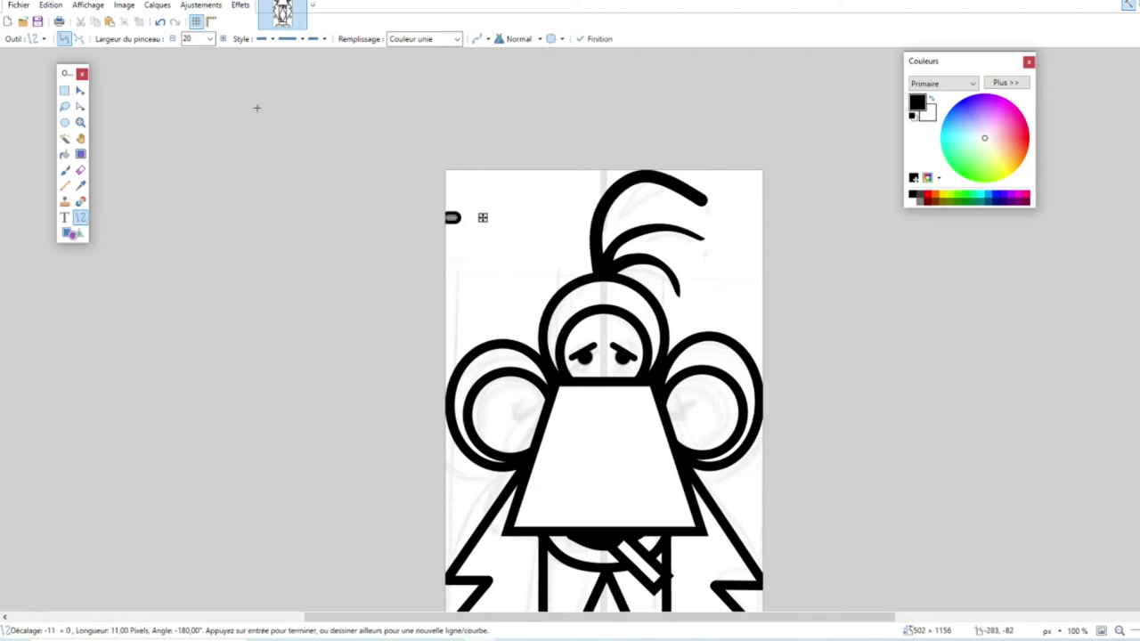
click(161, 23)
Step: Taper the tallest hair strand with a white curve about 204 px long along its inner edge
click(912, 203)
drag(612, 229, 622, 199)
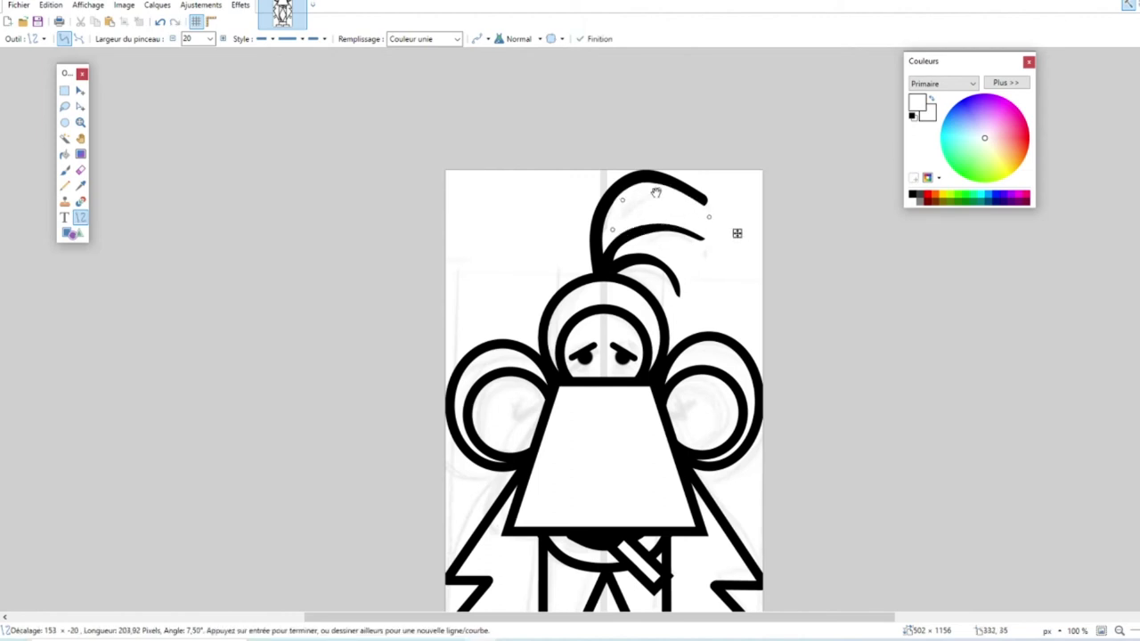
drag(709, 216, 718, 215)
drag(658, 190, 652, 188)
drag(611, 229, 611, 224)
key(Return)
Step: Fill the ring around the face and the outer rings of both ears with black
scroll(153, 155, down, 2)
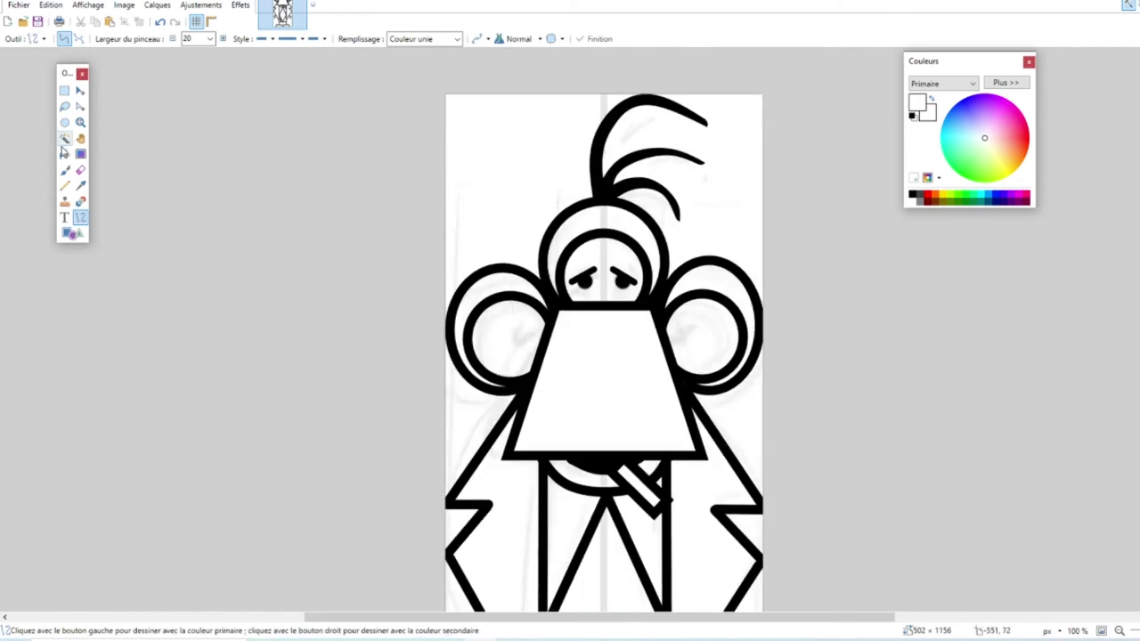
click(64, 153)
click(913, 195)
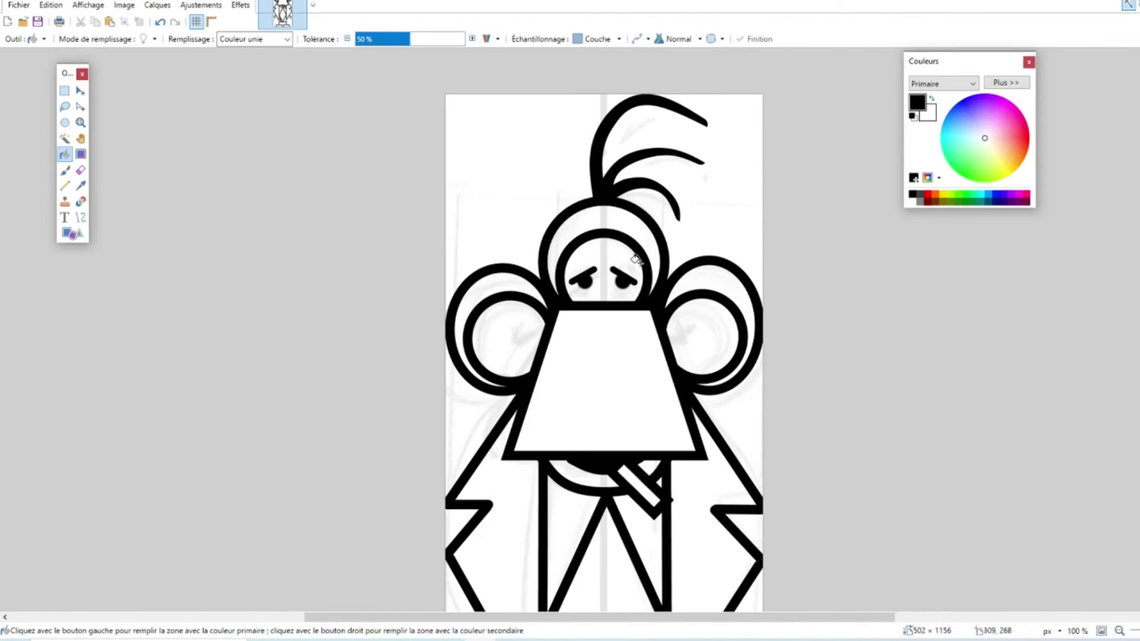
click(641, 230)
click(704, 269)
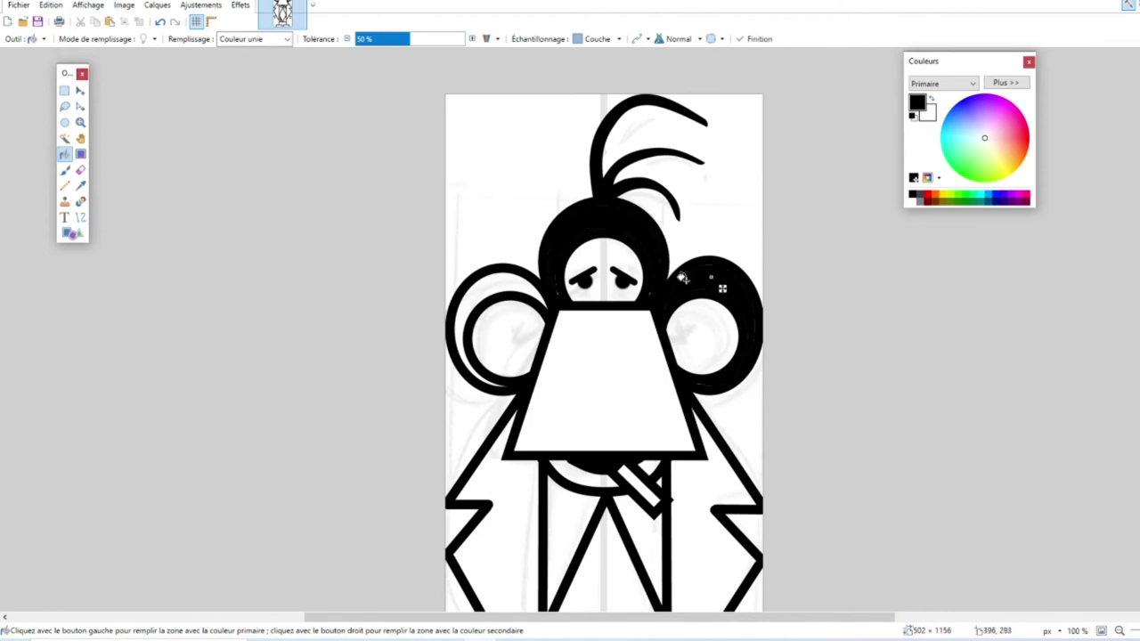
click(508, 281)
Step: Fill the diamond-shaped tie and the trouser area below the waist line with black
scroll(552, 278, down, 3)
click(613, 294)
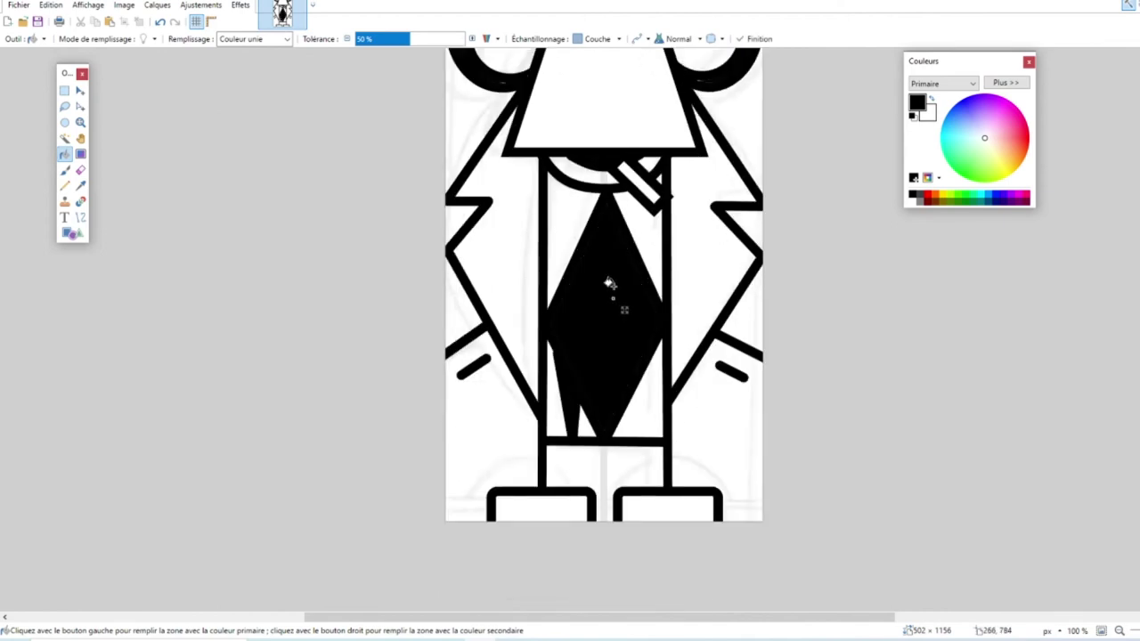
click(604, 447)
Step: Draw a black horizontal mouth line across the lower muzzle and trim its upper edge with a white line
scroll(619, 340, up, 3)
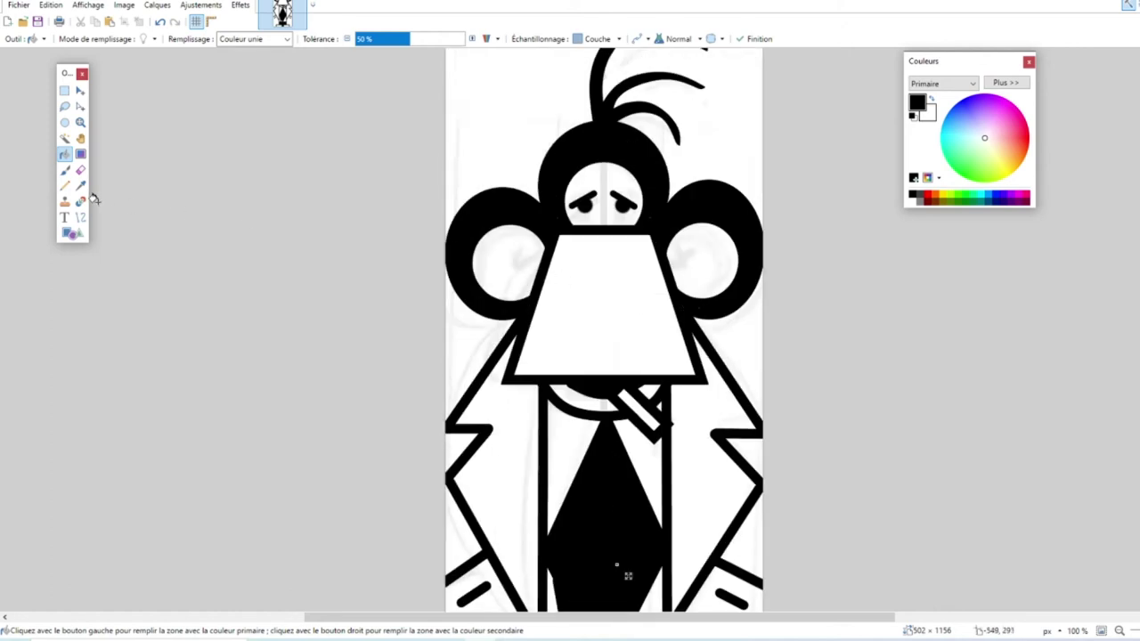
click(64, 169)
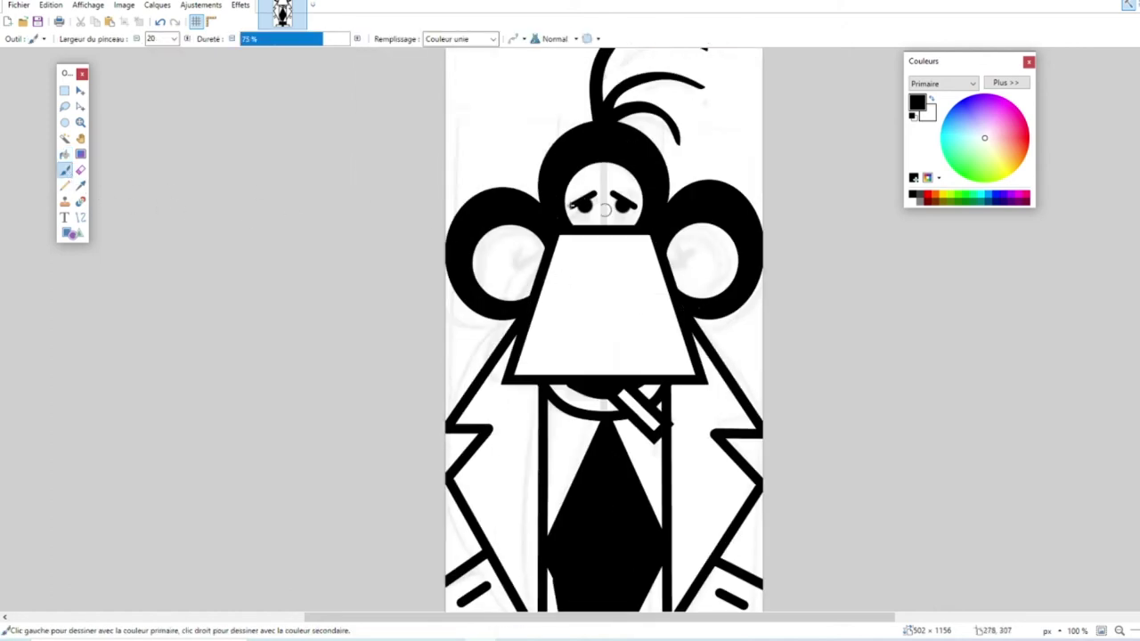
click(80, 217)
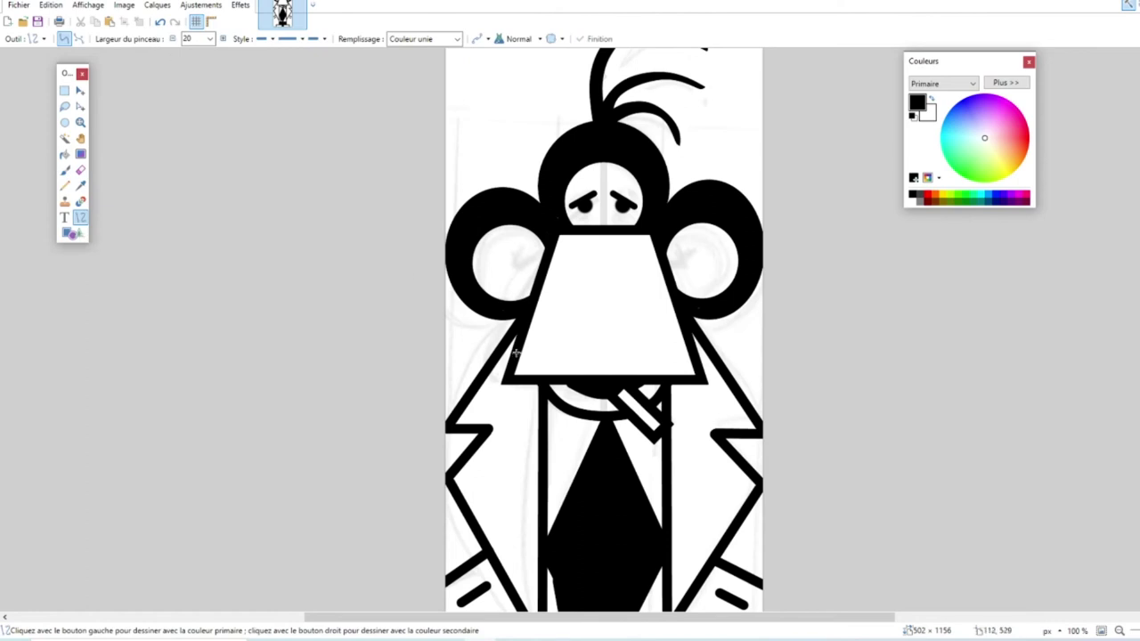
drag(547, 350, 662, 351)
click(912, 202)
drag(535, 345, 674, 347)
Step: Thin the short slanted line on each sleeve by overlapping it with a white line about 98 px long
scroll(647, 326, down, 3)
drag(434, 471, 493, 435)
drag(704, 440, 762, 471)
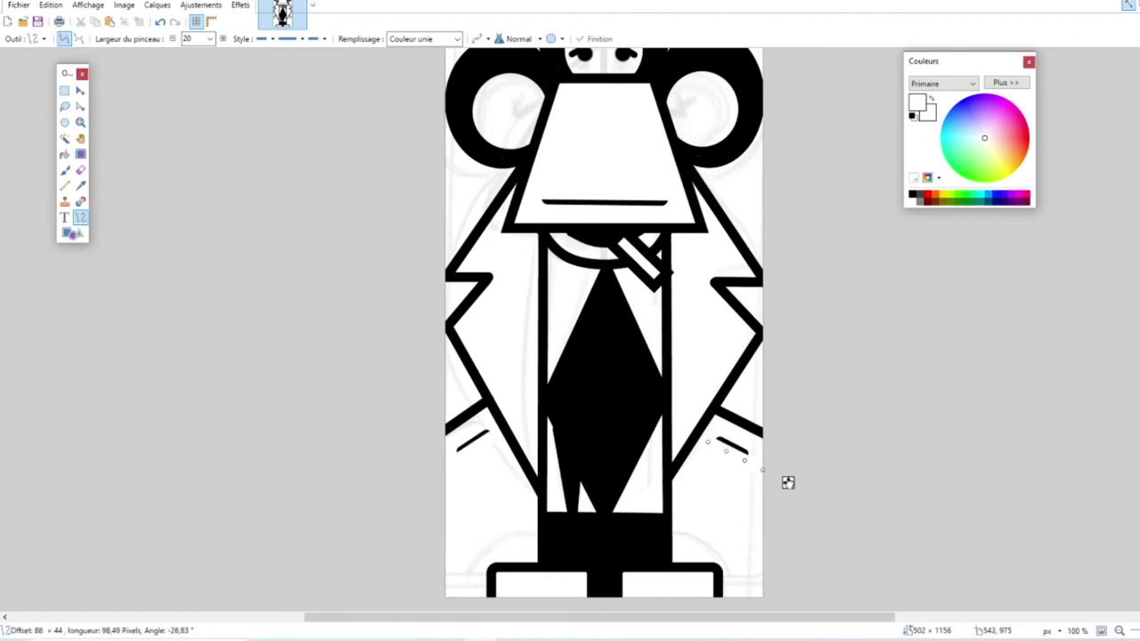
key(Return)
Step: Fill the muzzle and the lower lip with pale yellow FFE97F
scroll(372, 308, up, 5)
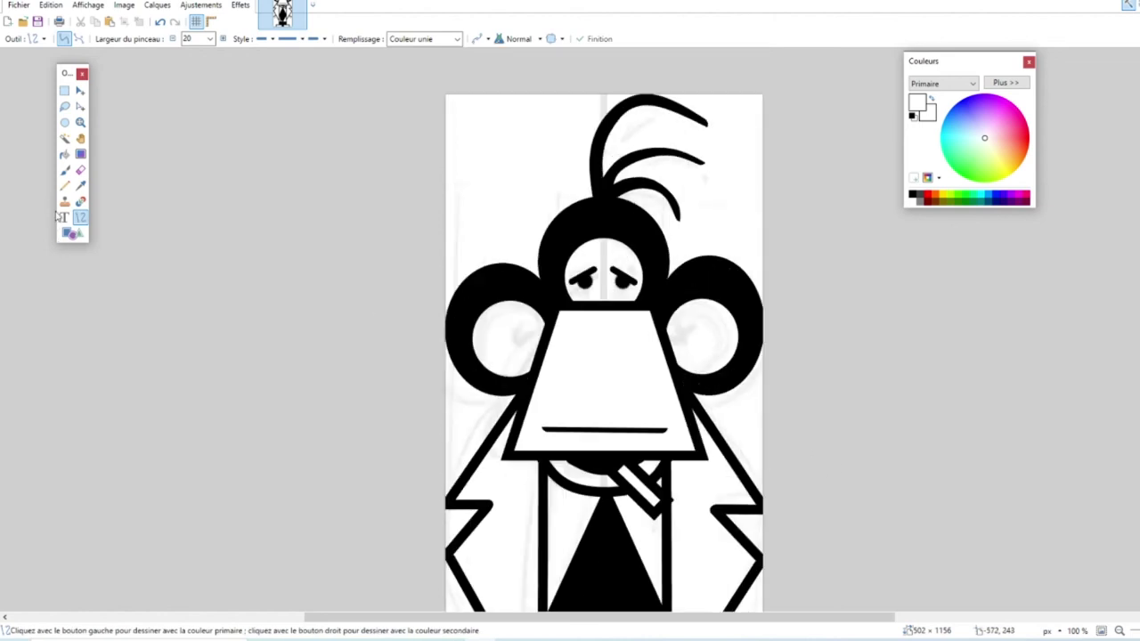
click(64, 153)
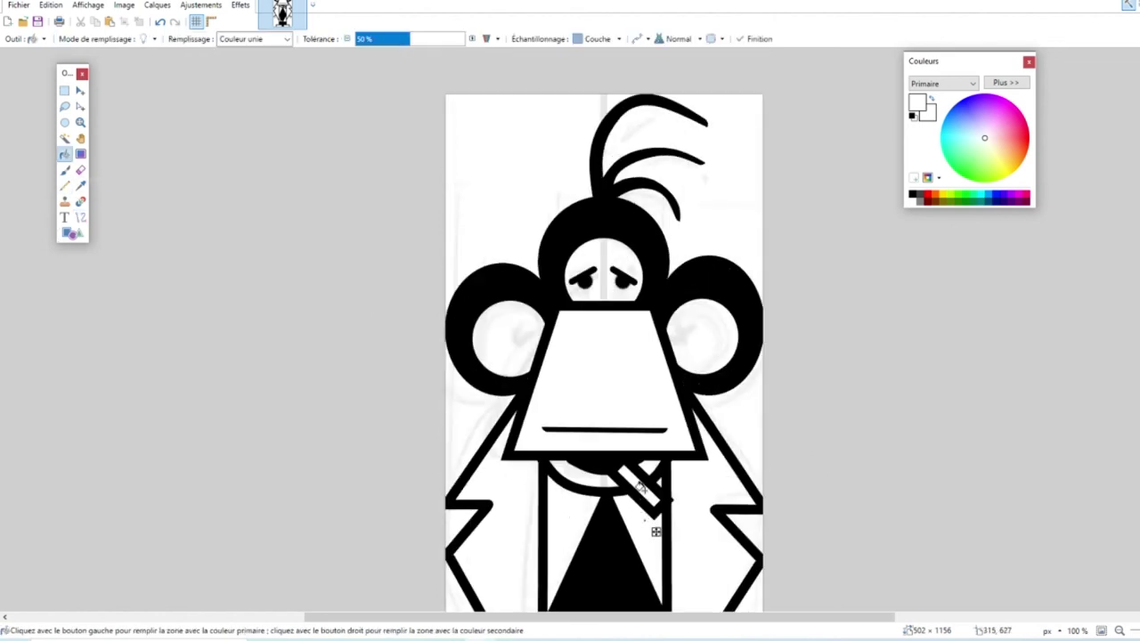
click(81, 186)
click(728, 140)
click(1003, 83)
click(945, 211)
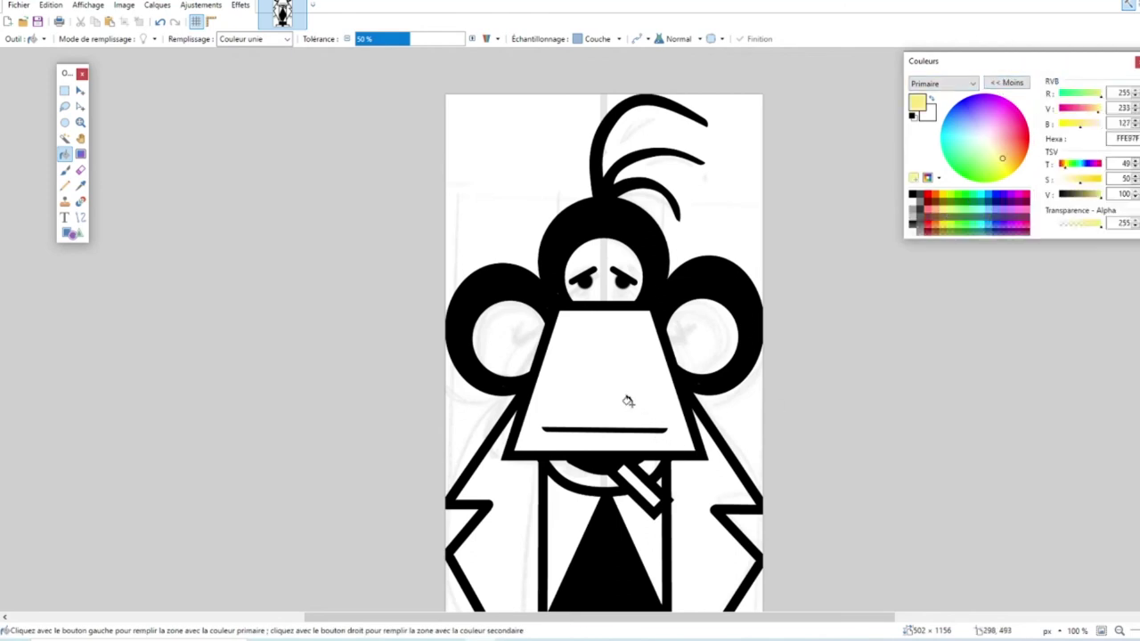
click(634, 405)
click(577, 470)
Step: Fill both inner ears and the face area around the eyes with white to clear the faint sketch lines
scroll(757, 405, down, 3)
click(81, 186)
click(65, 154)
click(915, 204)
click(508, 187)
click(713, 194)
click(613, 116)
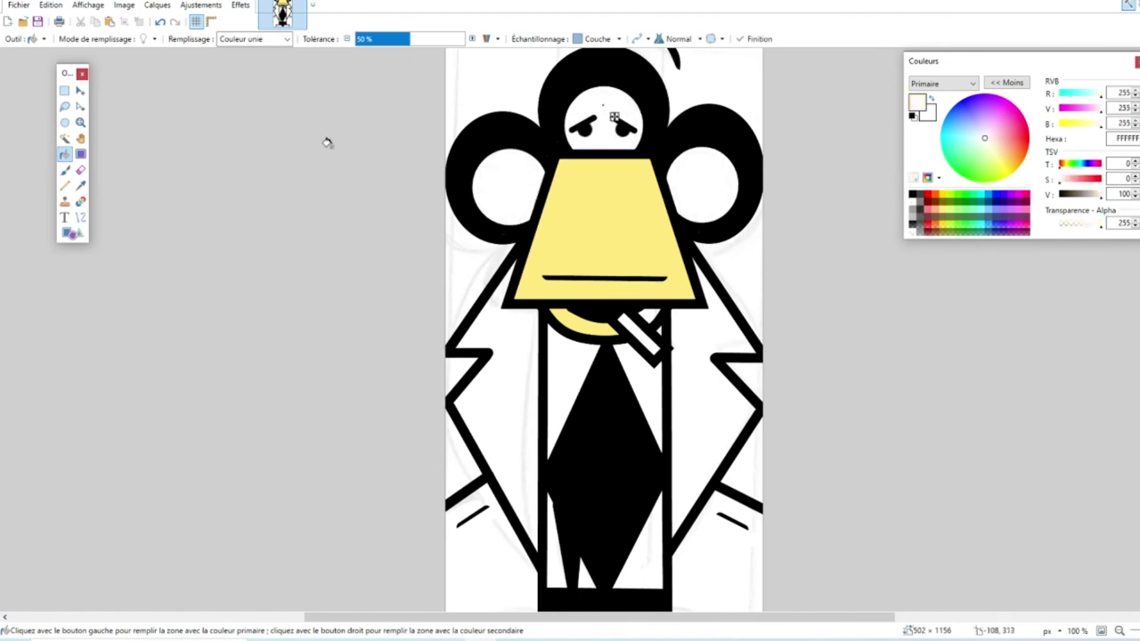
Step: Draw a small black V-shaped fold, 10 px wide, inside each ear beside the muzzle
click(80, 217)
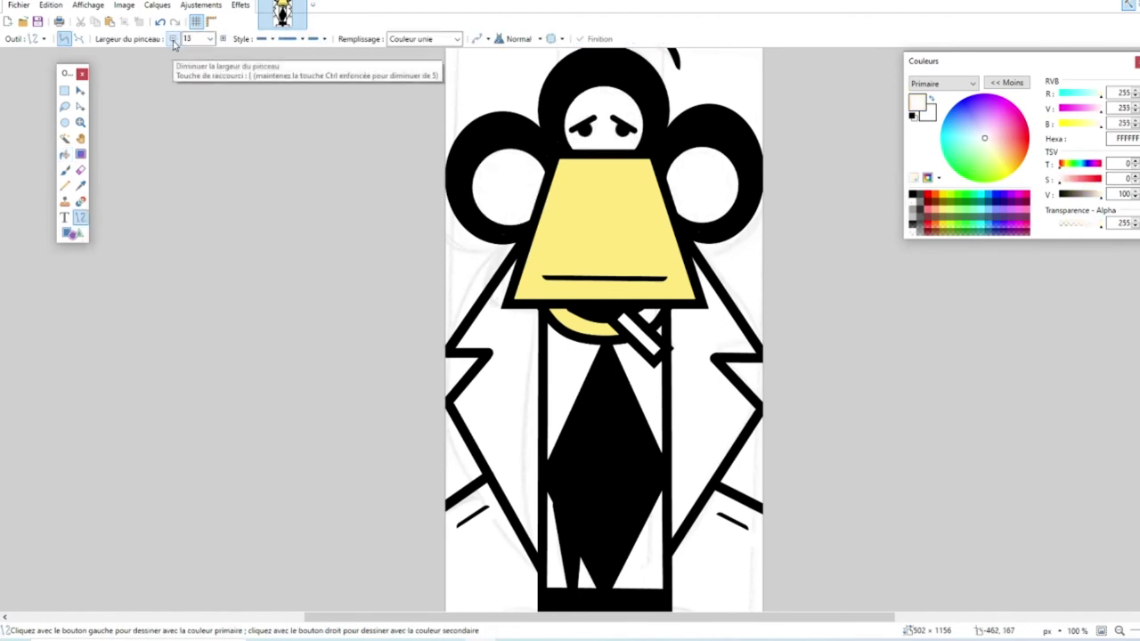
click(915, 198)
scroll(599, 334, up, 3)
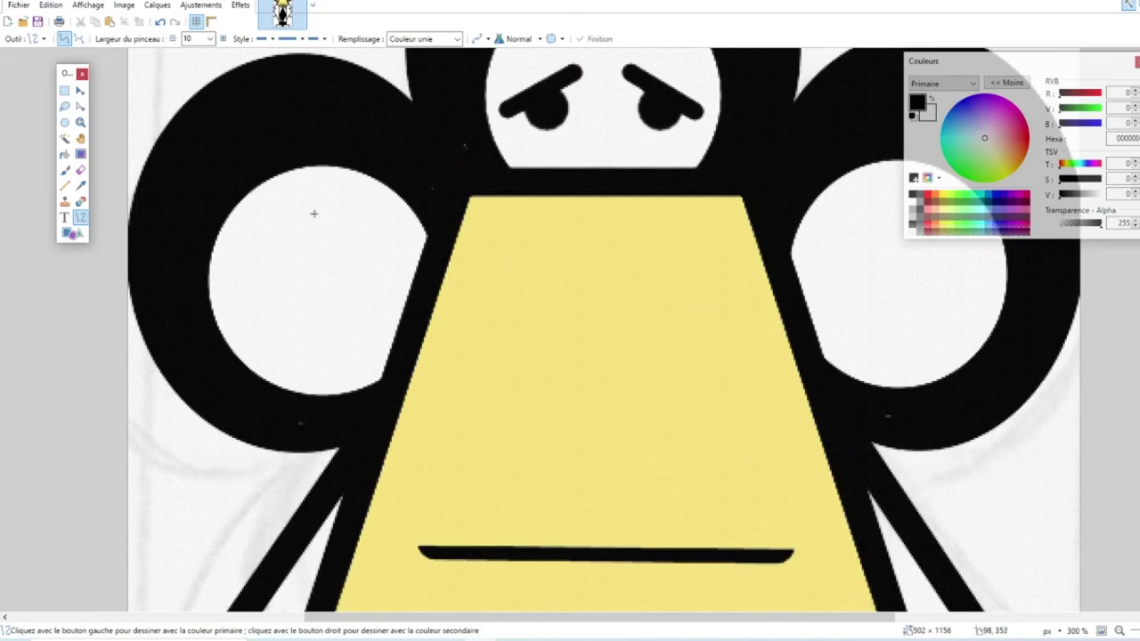
mouse_move(376, 260)
mouse_down()
mouse_move(433, 235)
mouse_move(378, 260)
mouse_up()
drag(791, 237, 837, 272)
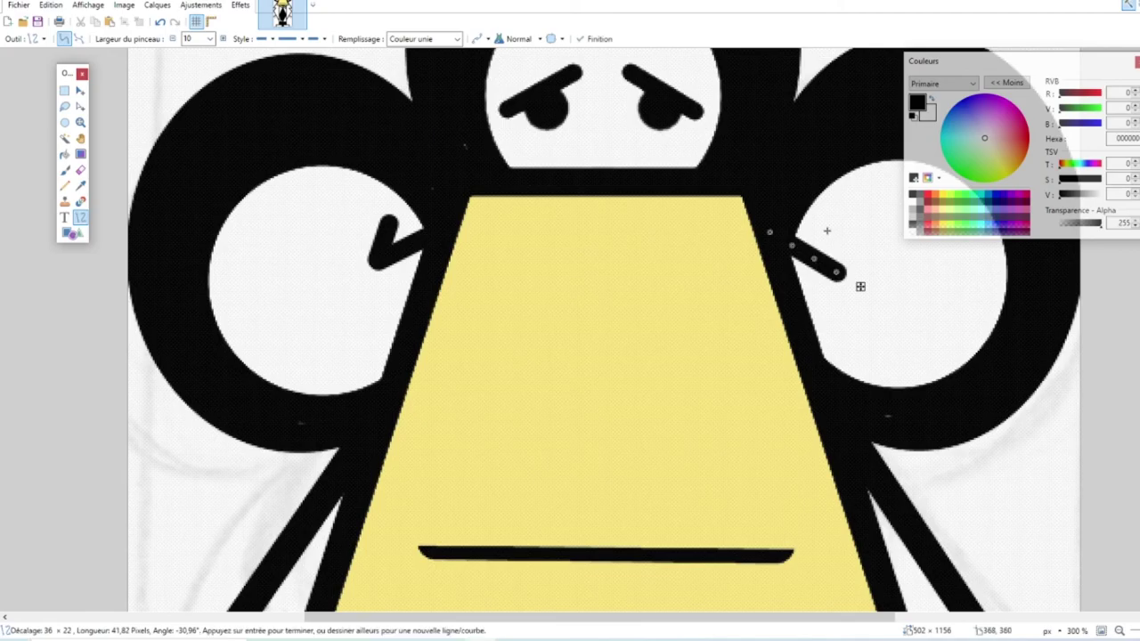
drag(826, 227, 837, 268)
key(Return)
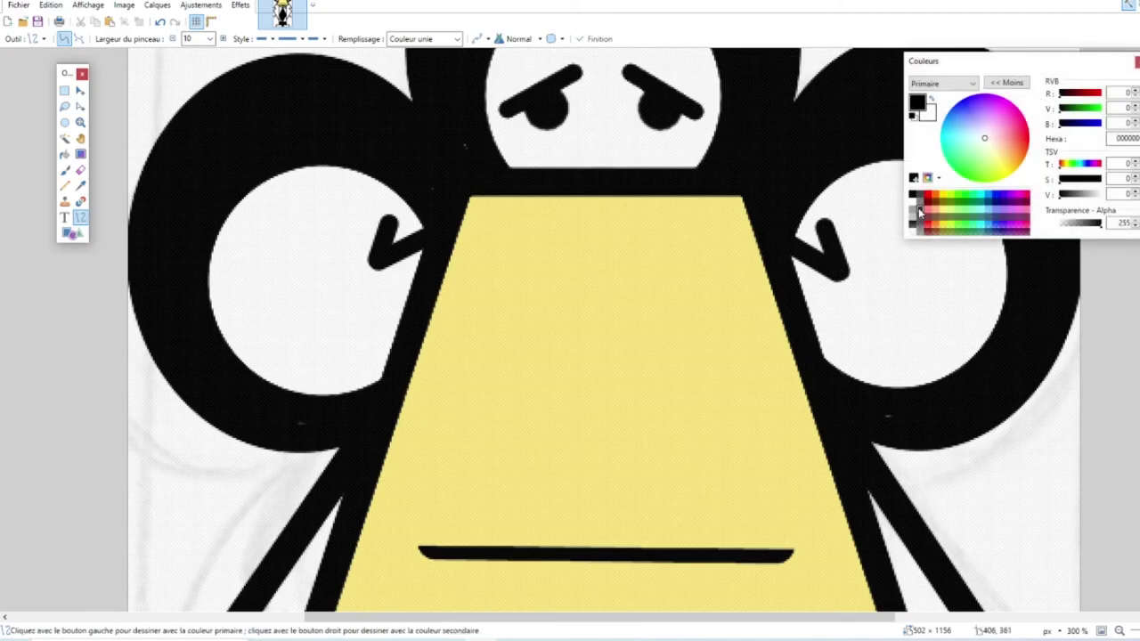
Step: Sharpen the ear folds with white lines along their outer strokes, about 38 px long on the right ear
click(912, 217)
drag(861, 277, 829, 214)
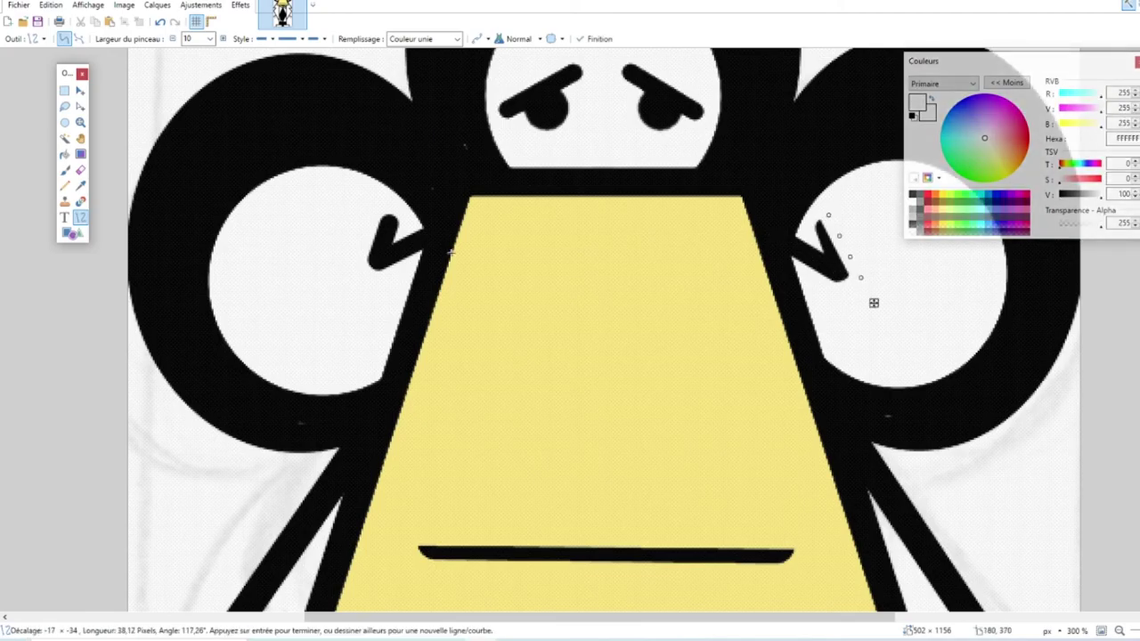
key(Return)
Step: Thin both eyebrows by drawing a white line along the upper edge of each
scroll(467, 219, up, 1)
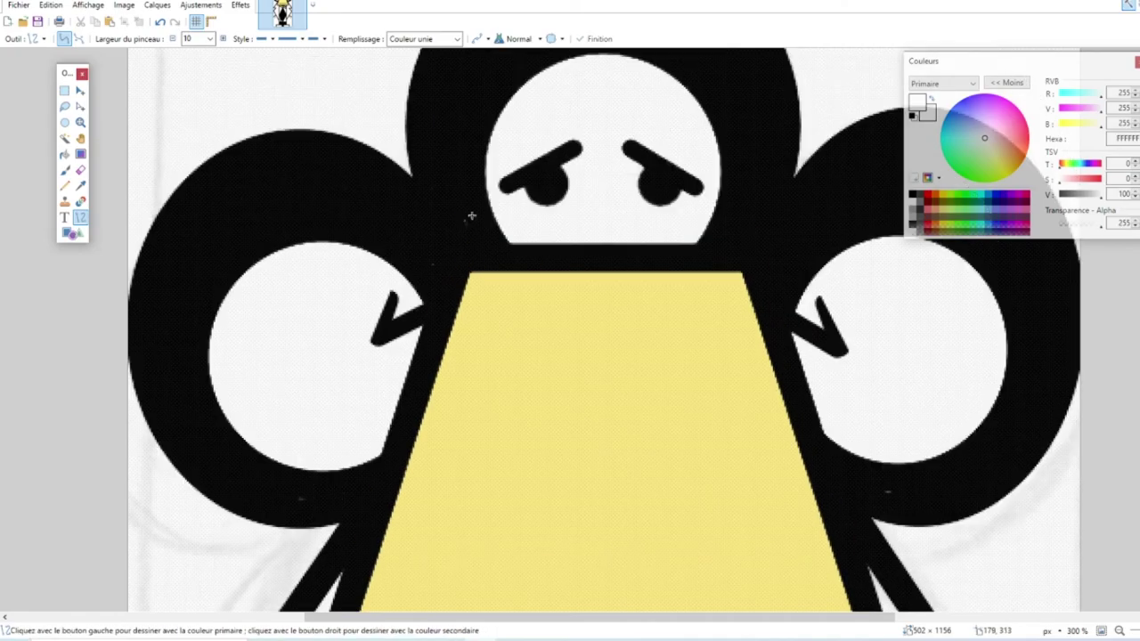
drag(565, 135, 509, 173)
drag(624, 133, 700, 184)
key(Return)
Step: Paint over the small light specks in the black head and ears with a 10 px black brush
scroll(214, 196, down, 3)
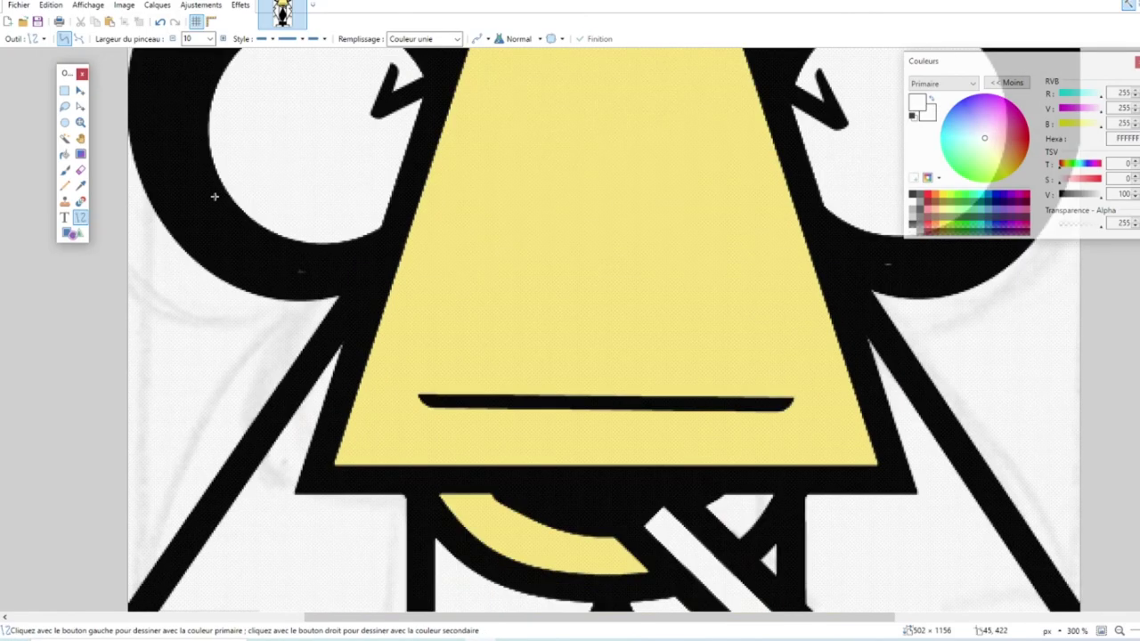
scroll(222, 196, up, 3)
click(65, 169)
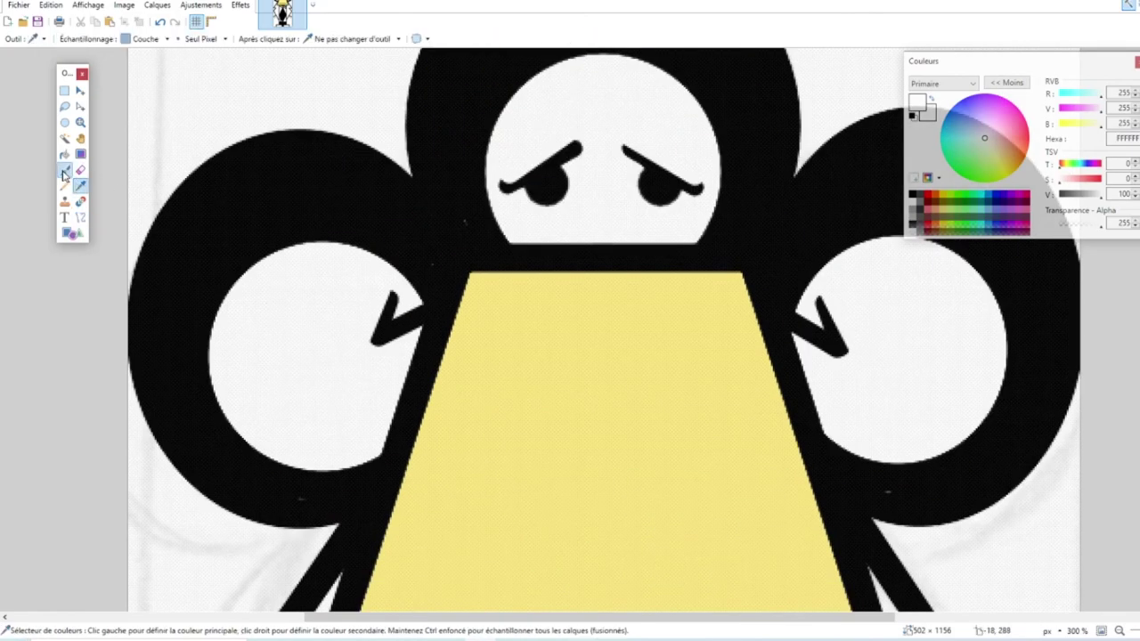
click(914, 195)
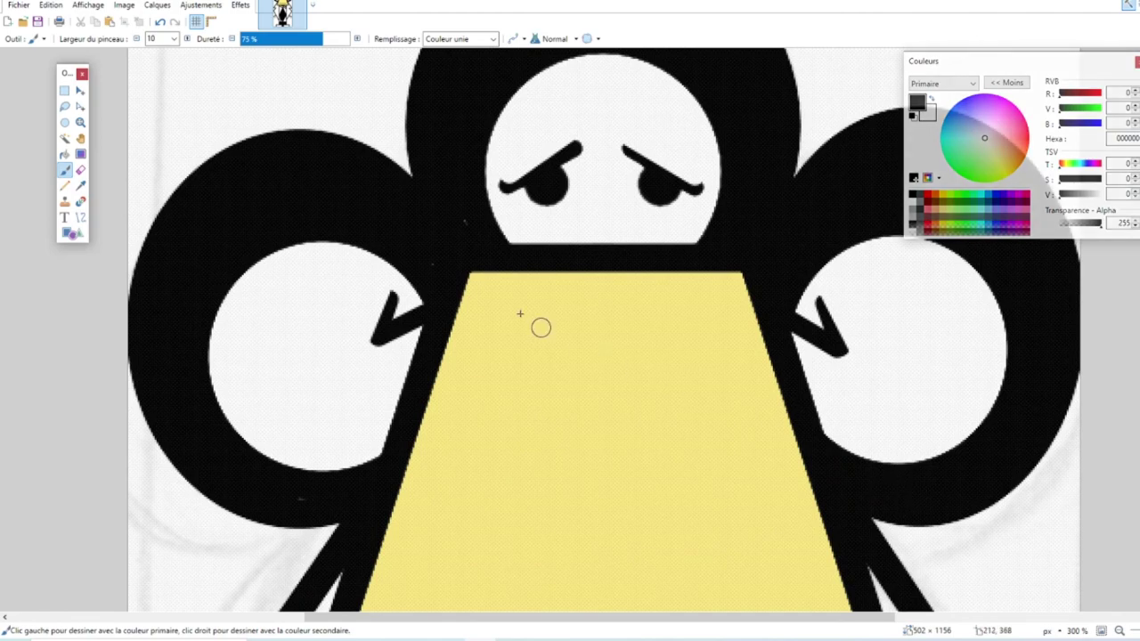
scroll(555, 374, down, 1)
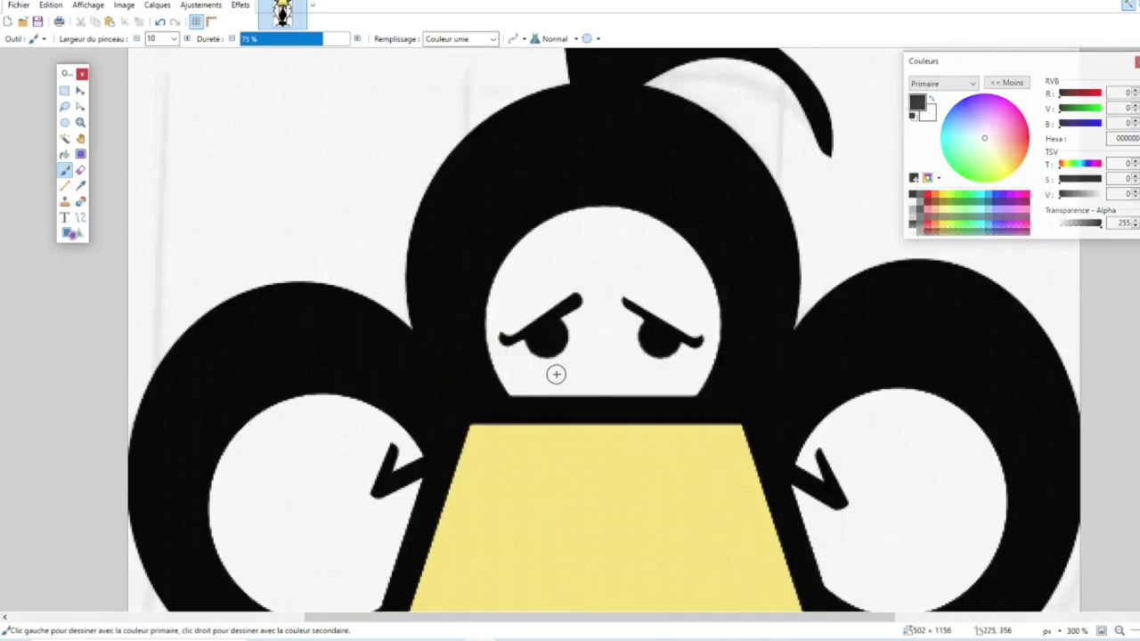
scroll(555, 374, up, 1)
scroll(555, 374, down, 6)
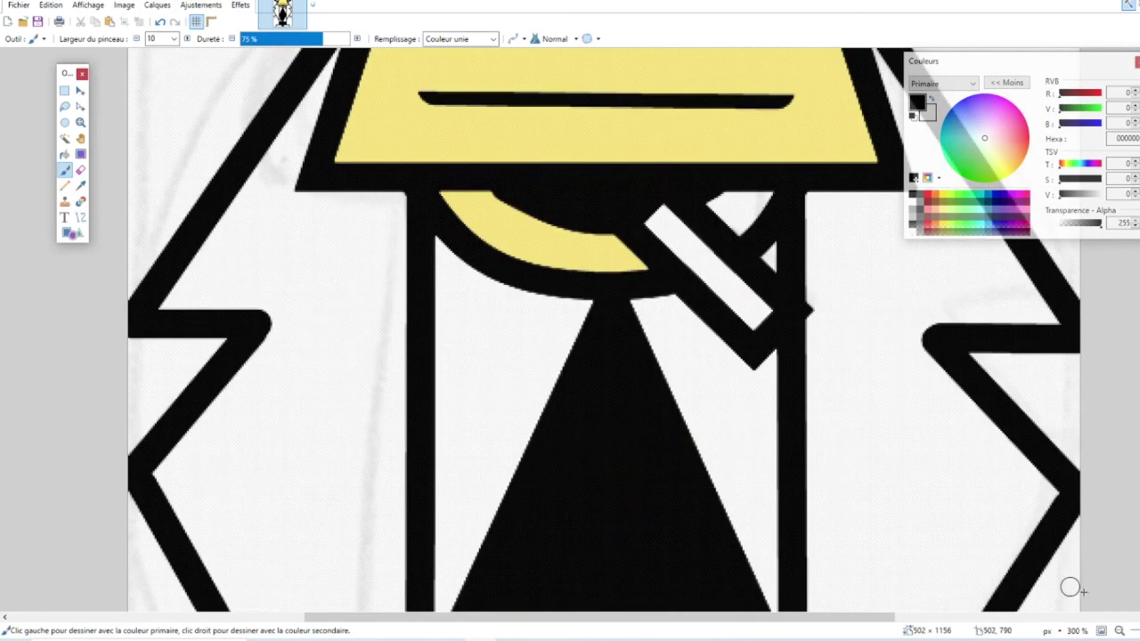
Step: Fill the right lapel, notch, sleeve and pocket areas of the jacket with flat brown B27C59
click(1119, 631)
click(1119, 630)
click(81, 202)
click(65, 154)
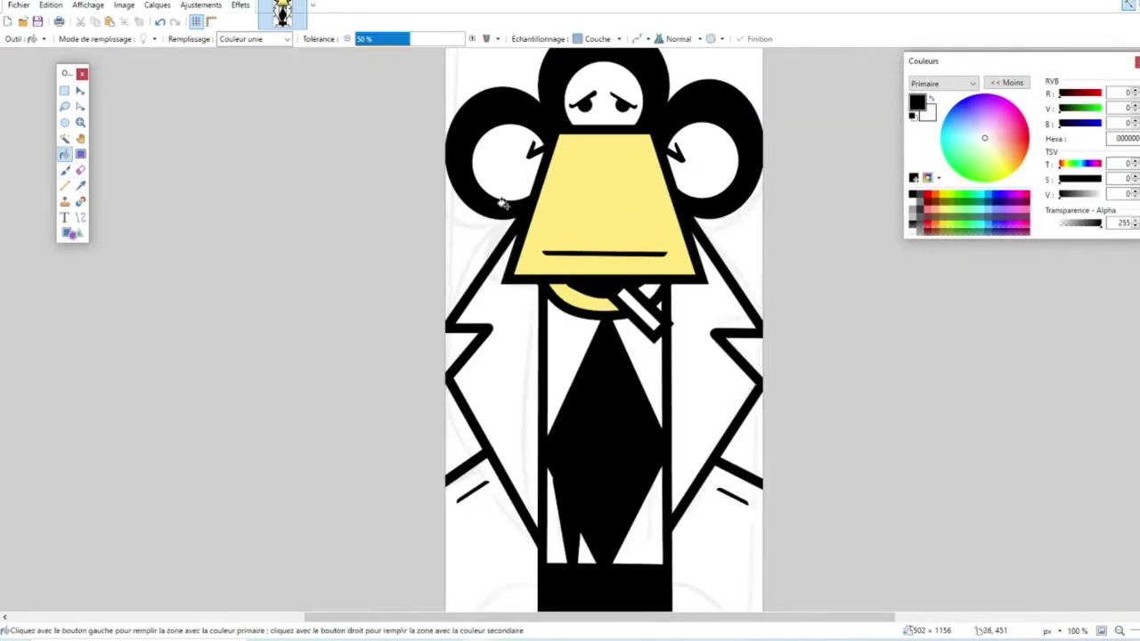
click(936, 219)
click(1094, 197)
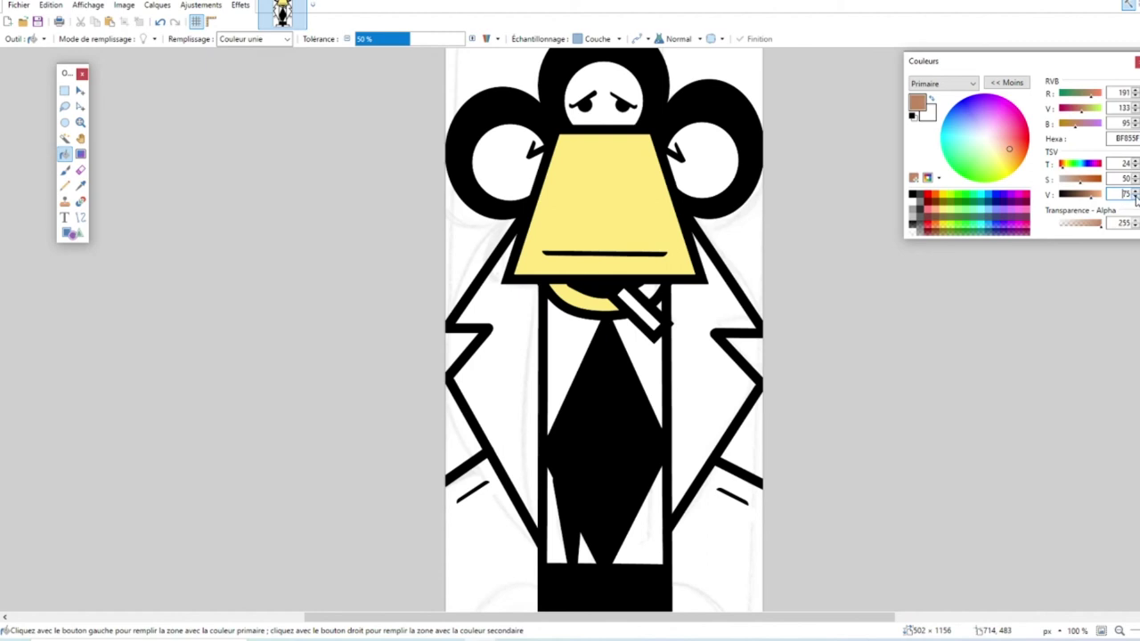
click(697, 325)
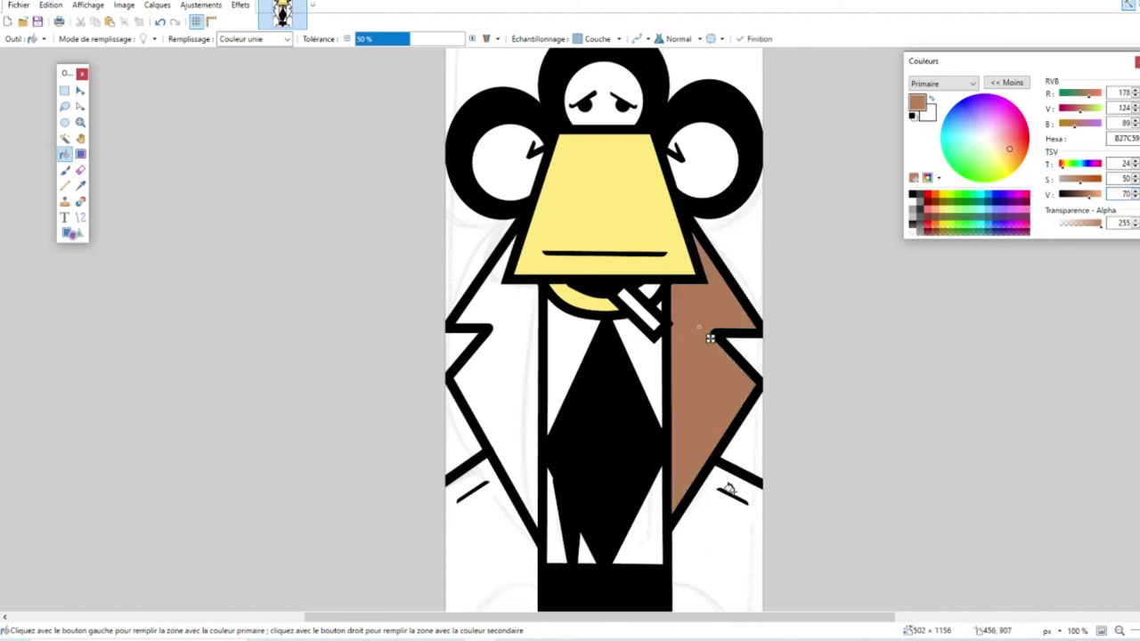
click(735, 516)
click(743, 466)
click(748, 358)
Step: Fill the left notch, sleeve, pocket area and lapel of the jacket with the same brown
click(459, 346)
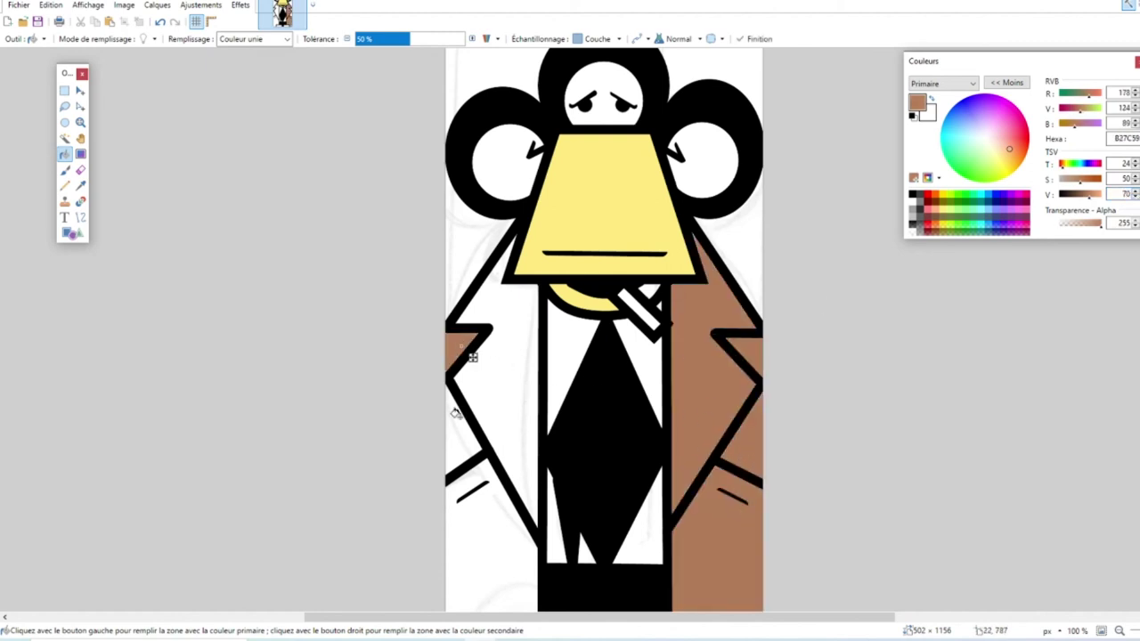
click(453, 436)
click(475, 509)
click(538, 375)
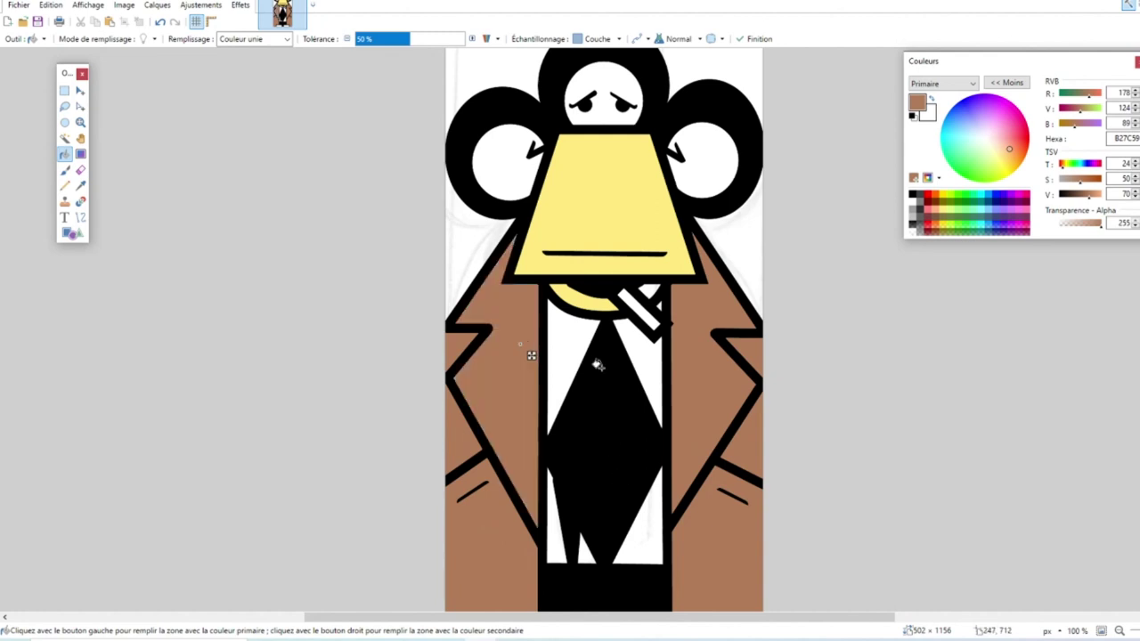
Step: Draw a sloping black shoulder line, 15 px wide, from below each ear to the canvas edge, about 159 px long on the right
scroll(599, 365, up, 2)
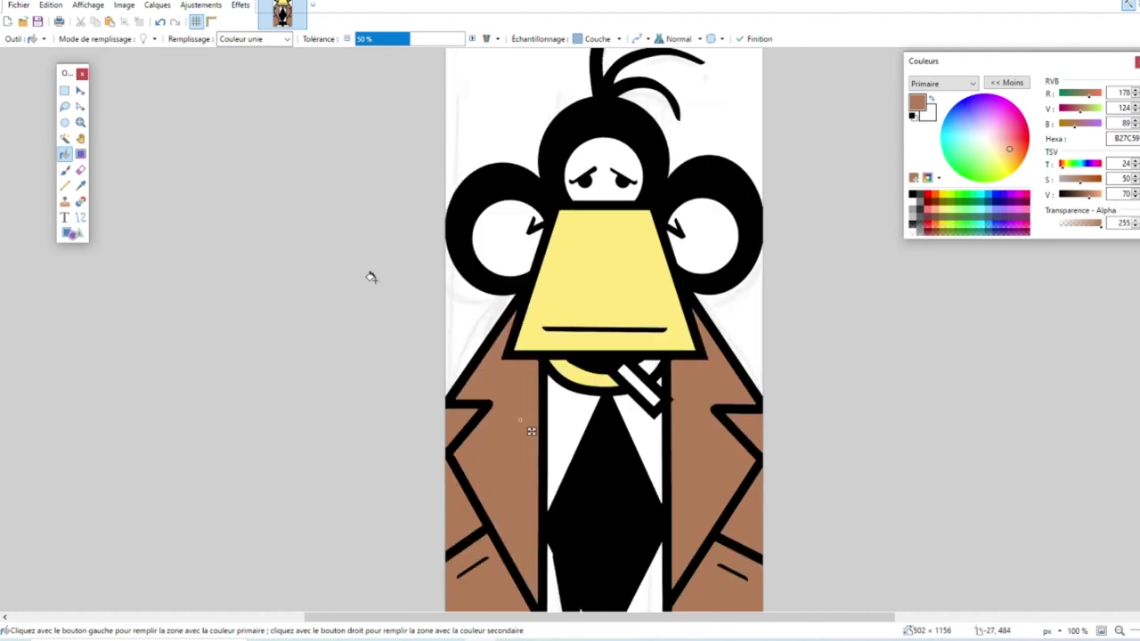
click(80, 218)
click(912, 195)
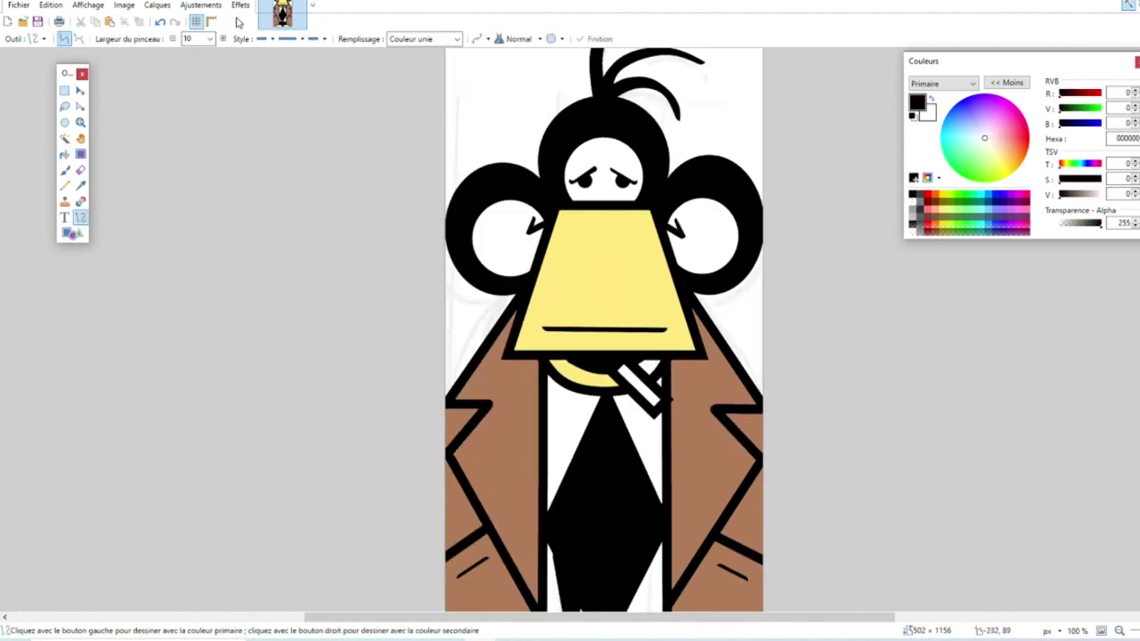
click(224, 40)
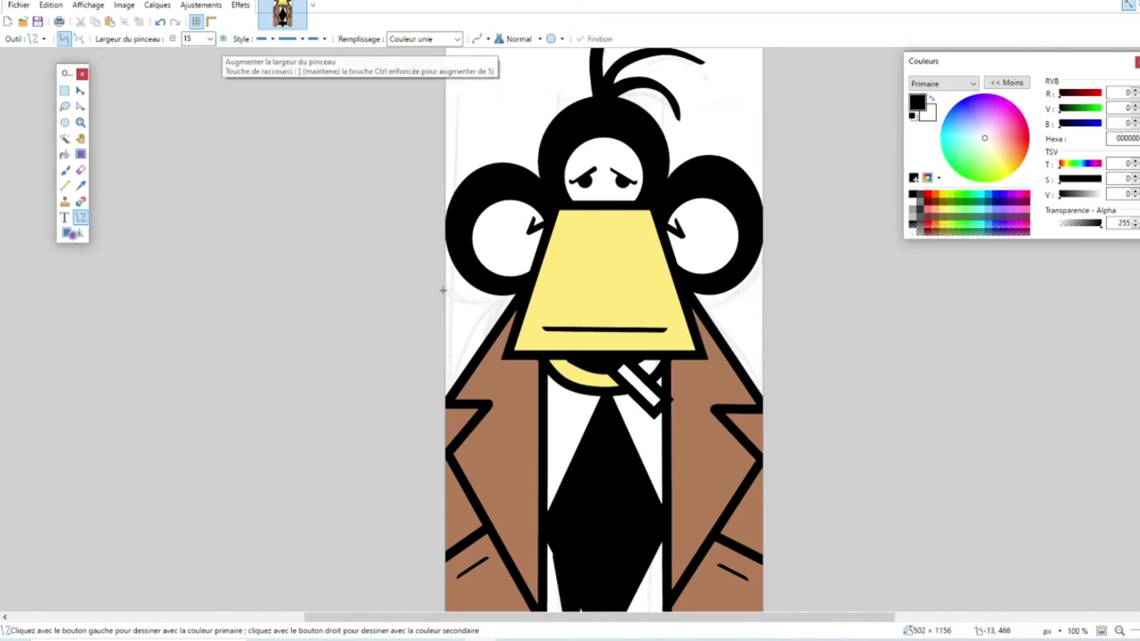
mouse_move(520, 292)
mouse_down()
mouse_move(428, 327)
mouse_move(431, 342)
mouse_up()
drag(656, 274, 784, 334)
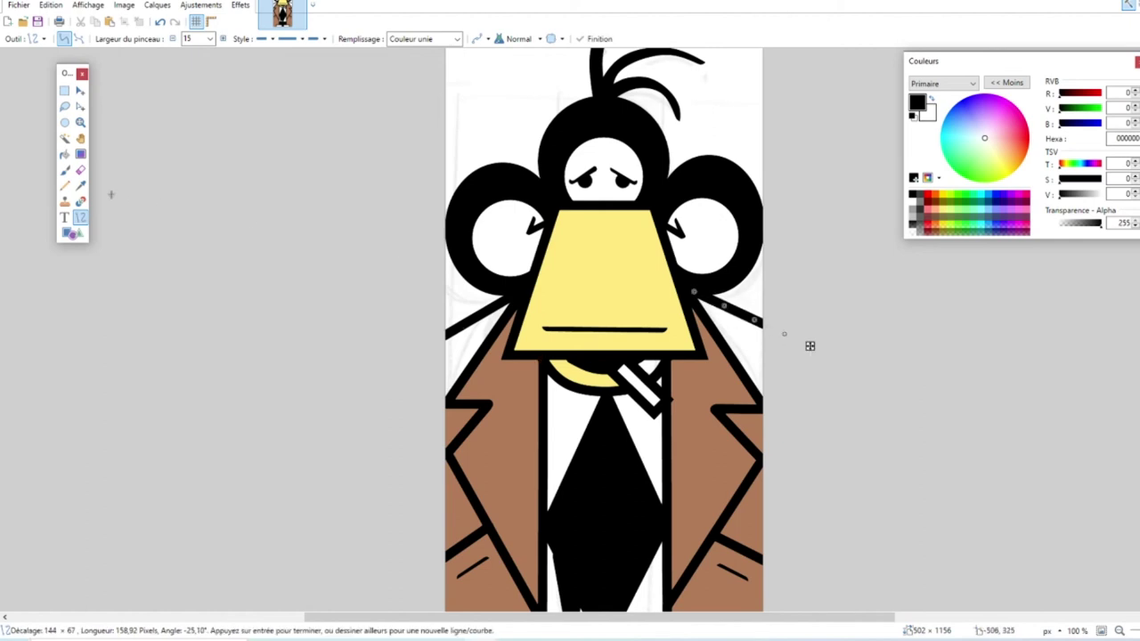
Step: Sample the jacket's brown and fill both white shoulder areas beneath the new lines with it
click(80, 184)
click(472, 392)
click(64, 153)
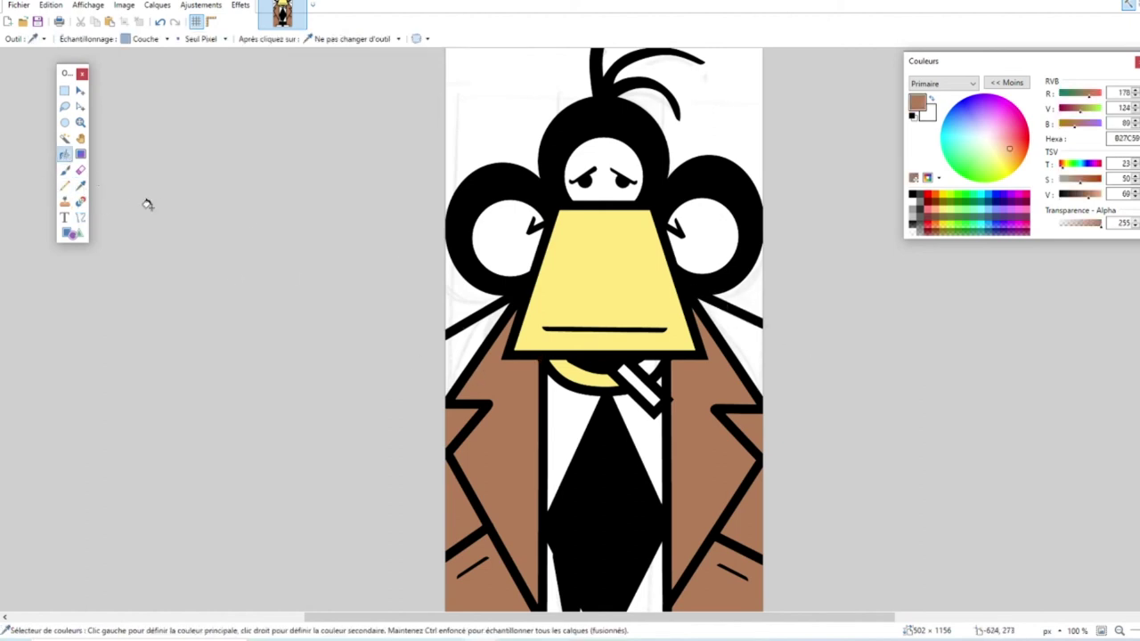
click(460, 347)
click(724, 332)
Step: Fill the background around the head, ears and hair with flat light blue CCE9FF
click(80, 184)
click(64, 154)
click(995, 211)
click(988, 209)
click(1069, 180)
click(1135, 183)
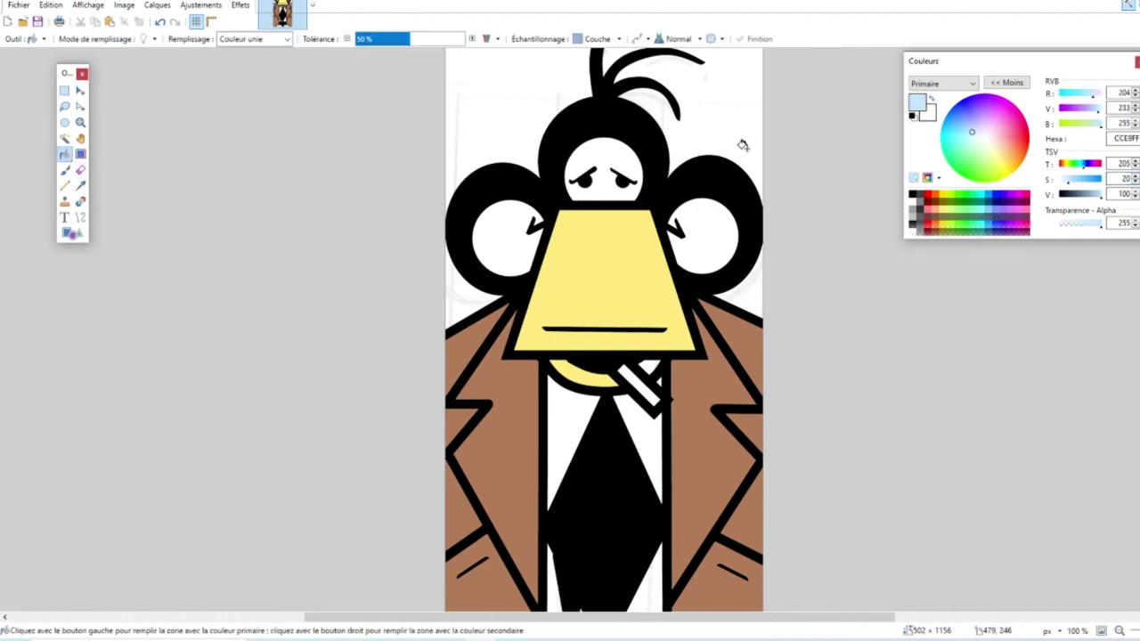
click(730, 132)
click(748, 283)
click(474, 298)
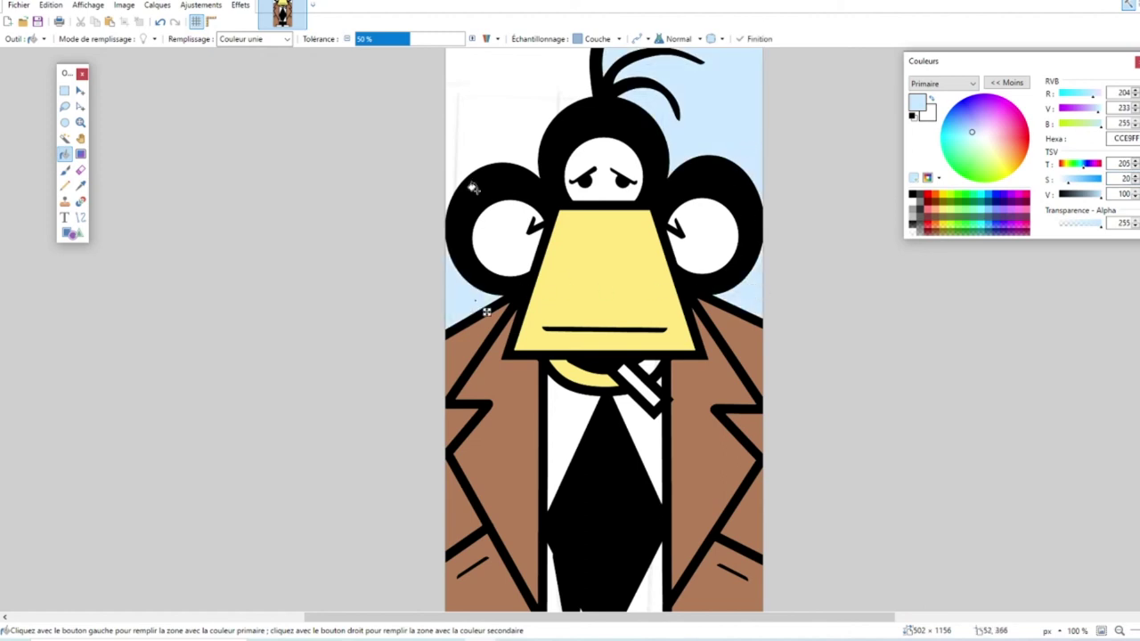
click(485, 135)
Step: Save the image, accepting the offered quality and compression settings
click(18, 5)
click(41, 86)
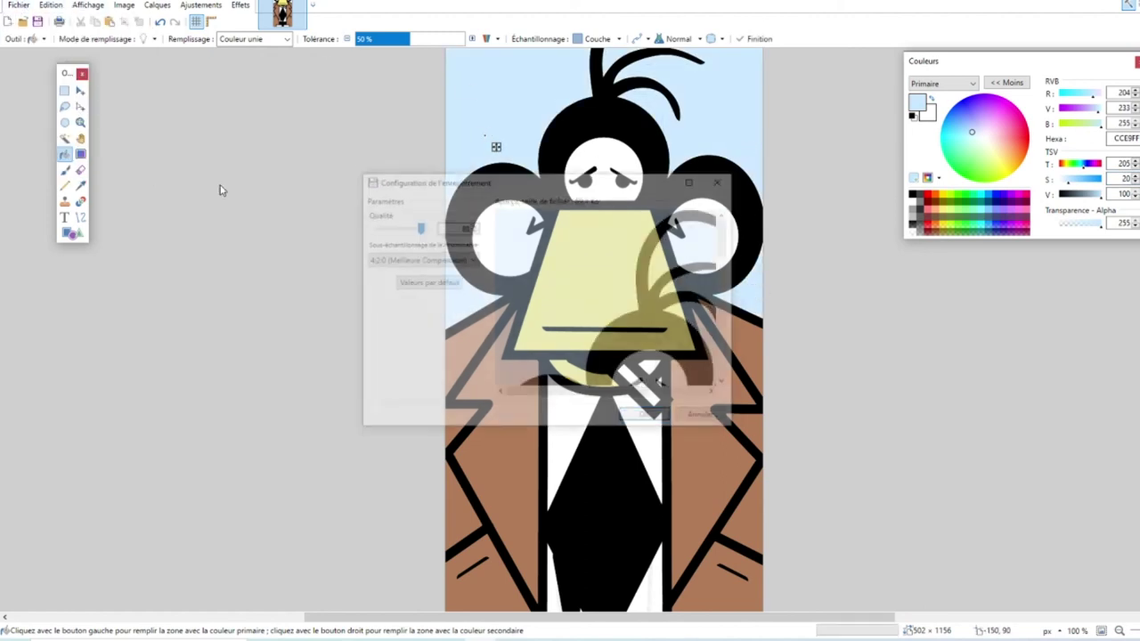
click(655, 420)
Step: Fill the shirt areas on both sides of the tie's lower part with pure white
scroll(619, 340, down, 8)
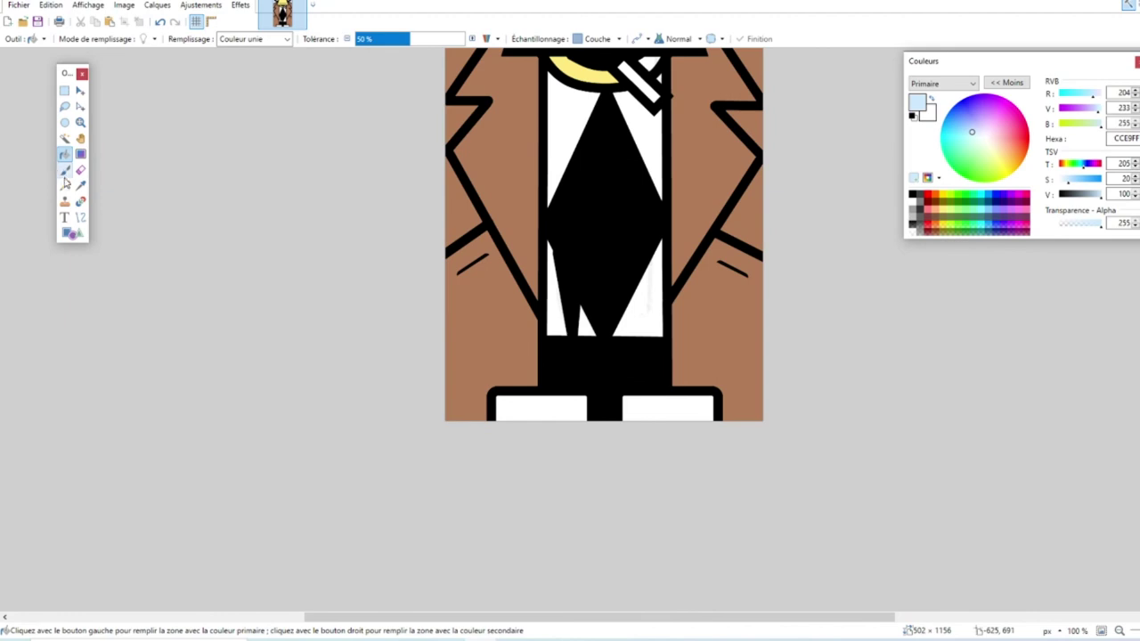
click(911, 207)
click(656, 276)
click(555, 303)
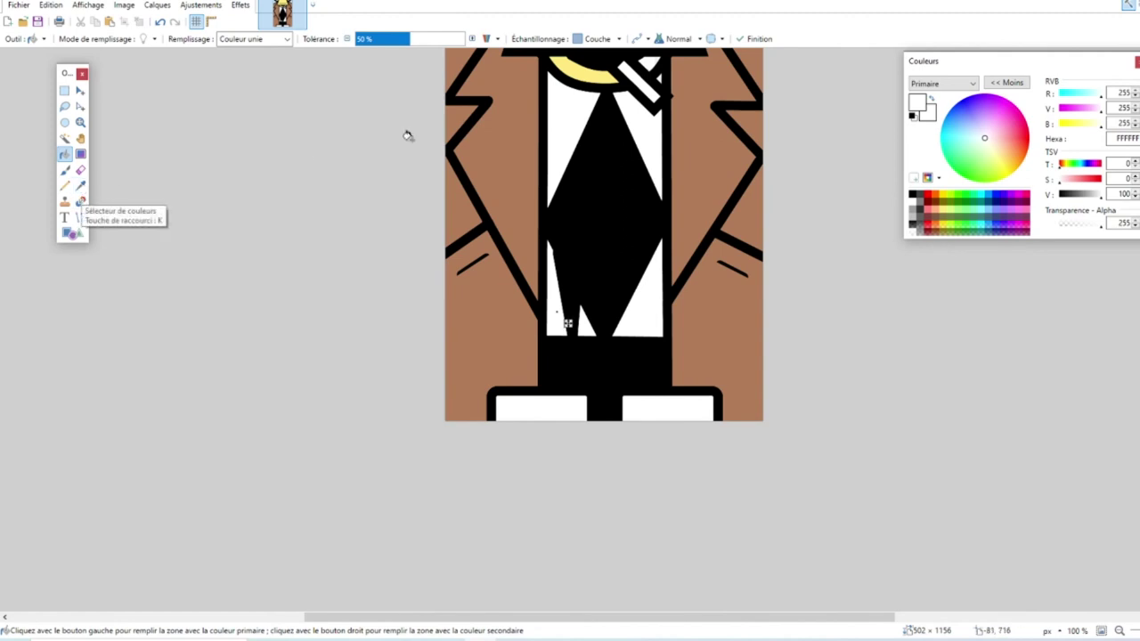
Step: Fill the two white rectangles at the drawing's bottom edge with yellow sampled from below the muzzle, and save the image
click(80, 186)
click(580, 75)
click(65, 155)
click(565, 401)
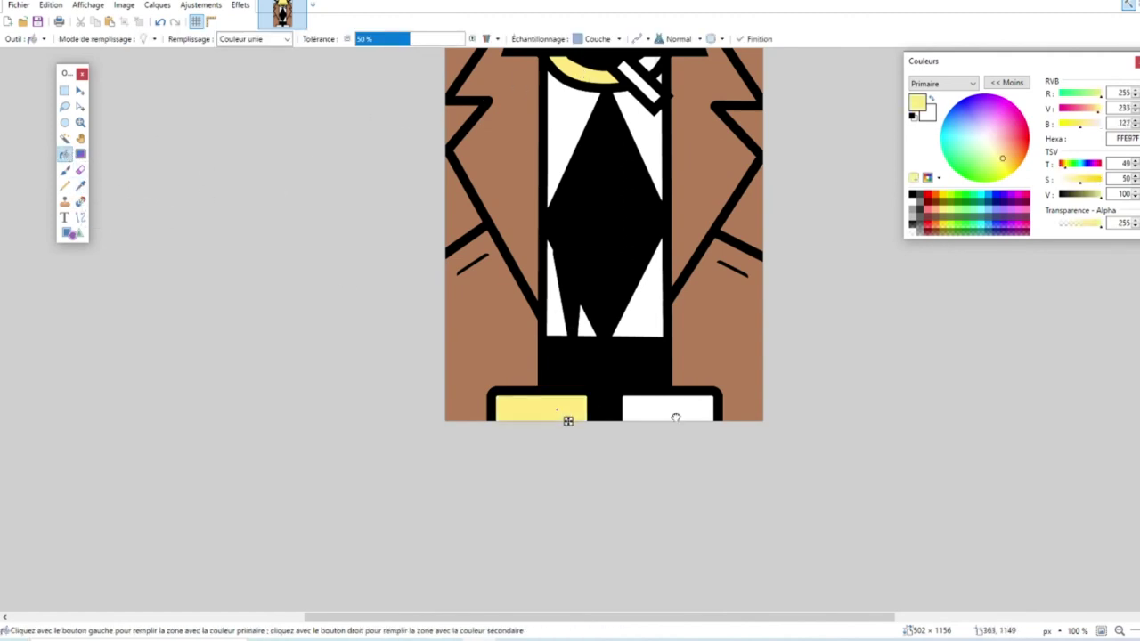
click(672, 412)
click(16, 5)
click(40, 86)
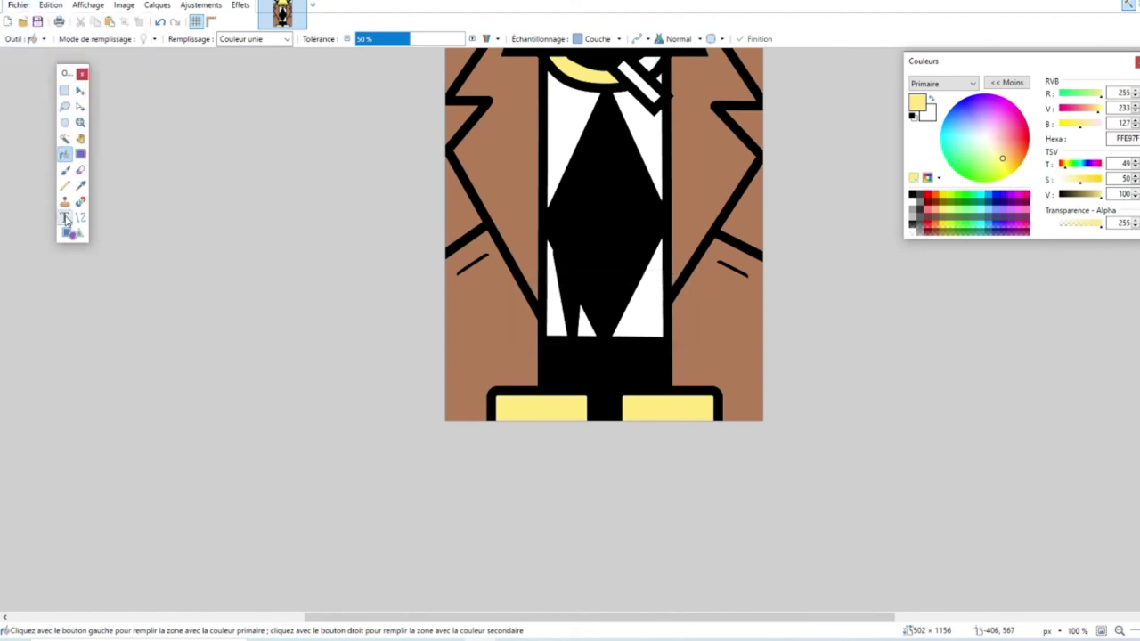
Step: Add the text "CRBR" in black GROBOLD font inside the right yellow rectangle at the drawing's bottom edge
click(64, 217)
click(198, 39)
click(189, 52)
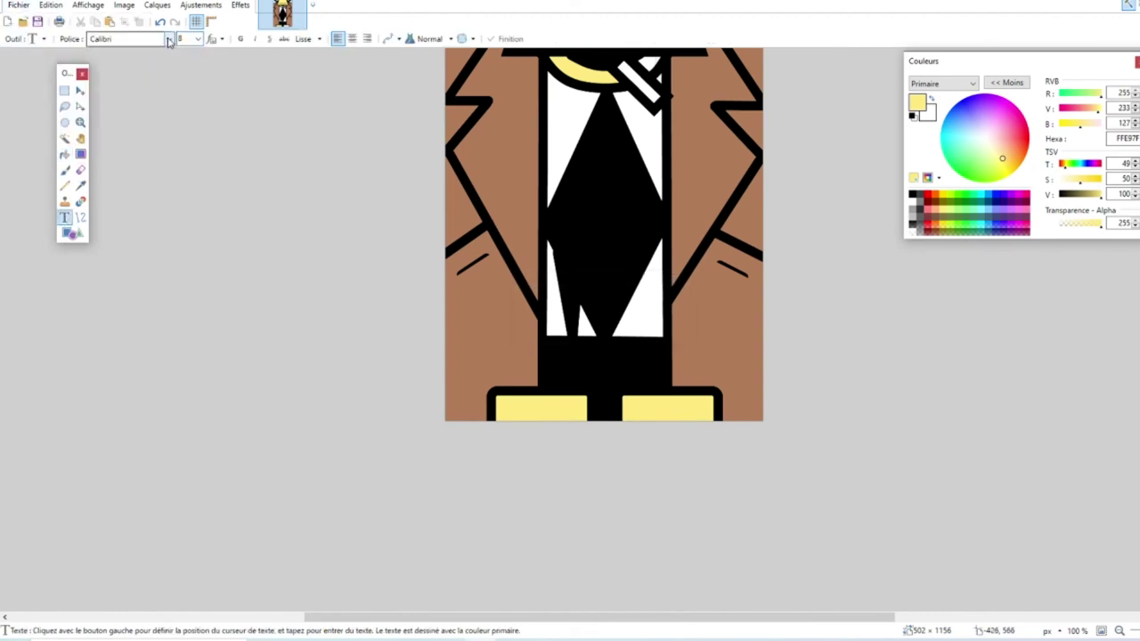
click(169, 40)
click(188, 343)
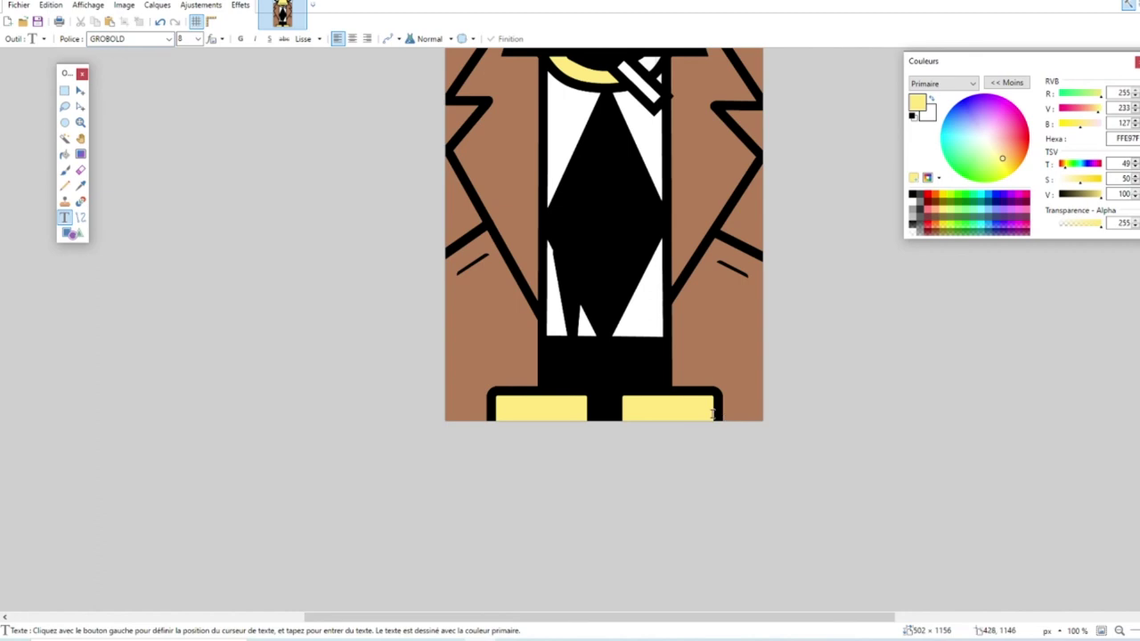
click(629, 411)
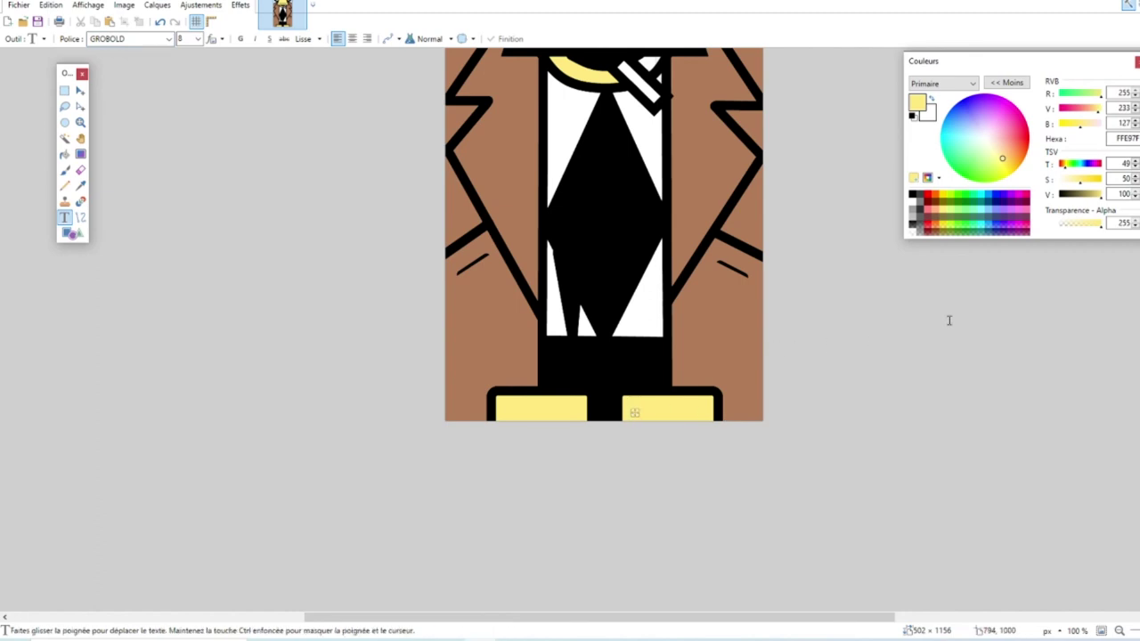
click(912, 195)
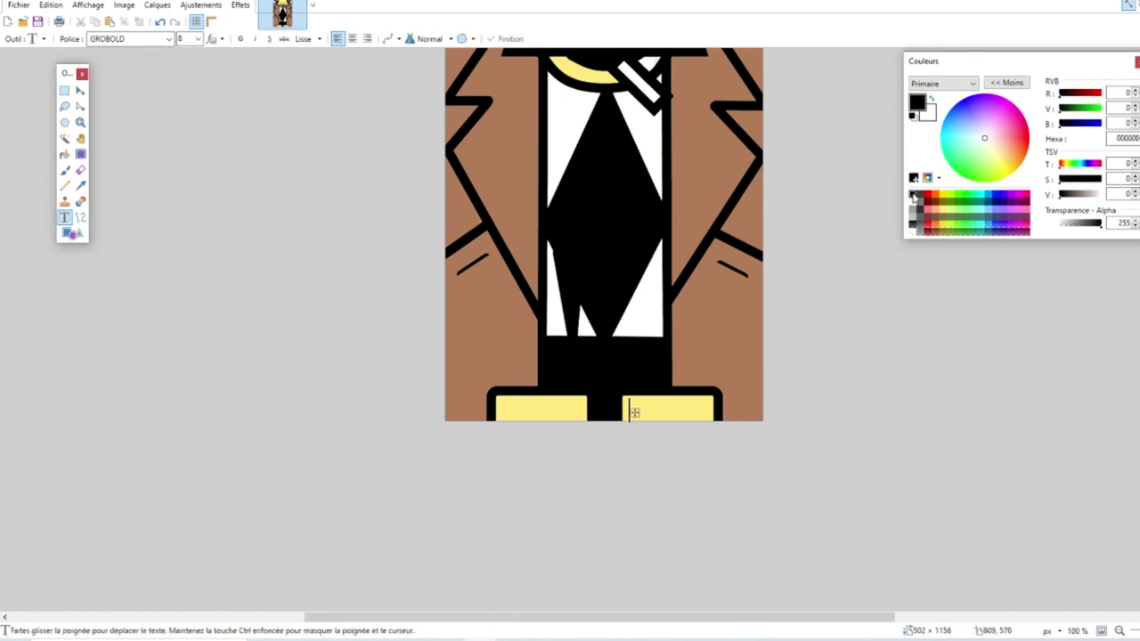
text(CRBR)
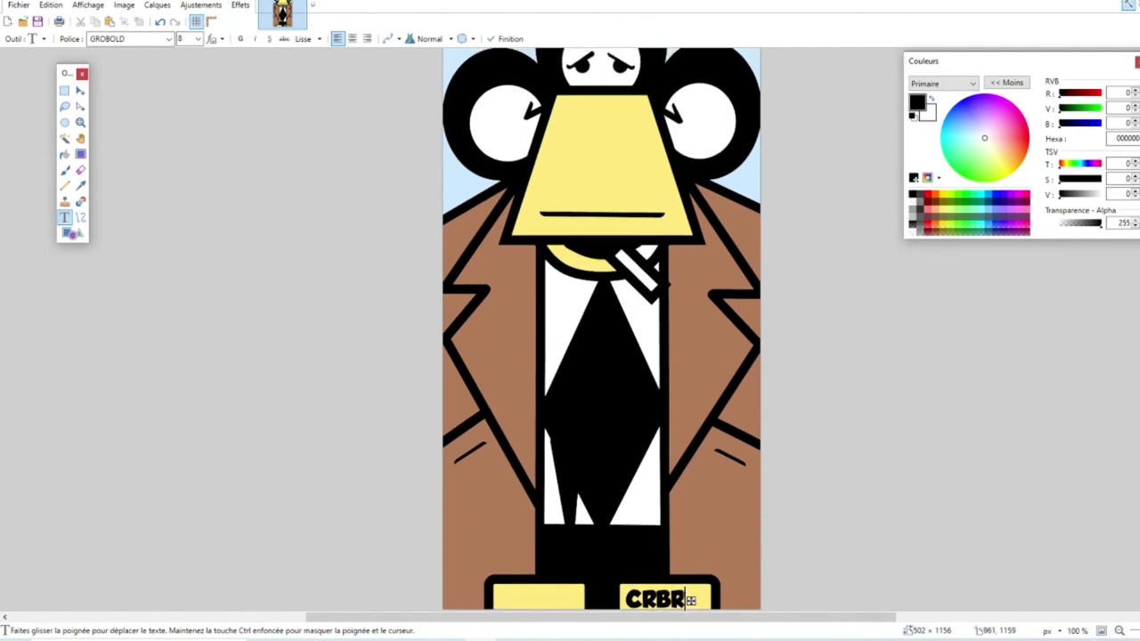
Step: Shift the CRBR text slightly left within its yellow rectangle, to anchor point 279, 1119
key(ctrl+plus)
scroll(995, 580, down, 5)
drag(734, 433, 722, 434)
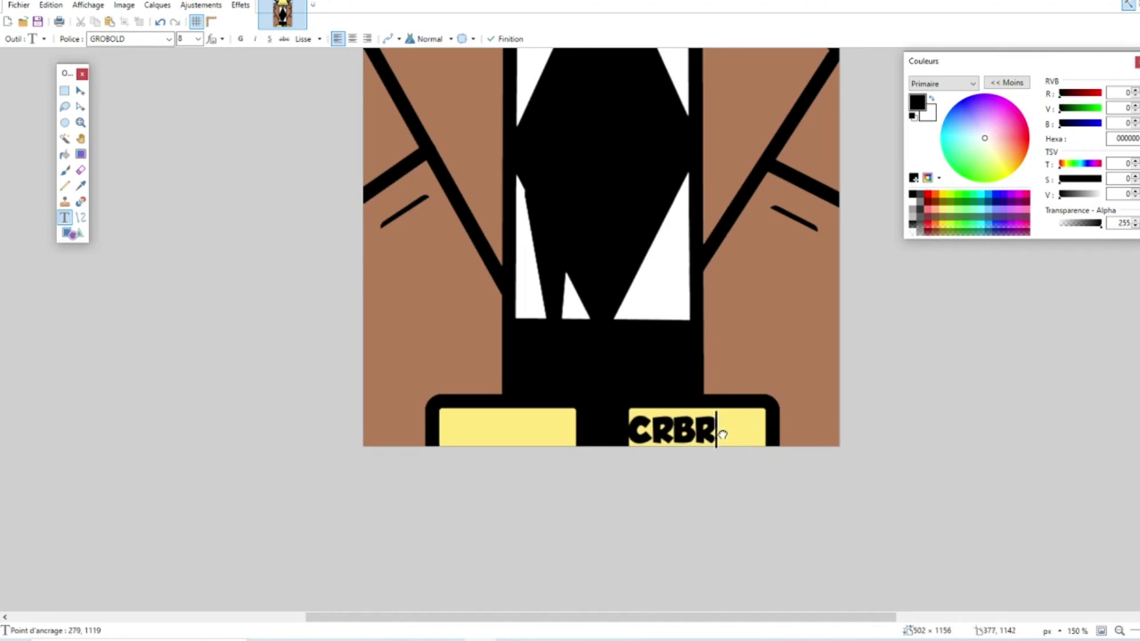
key(ctrl+minus)
key(ctrl+minus)
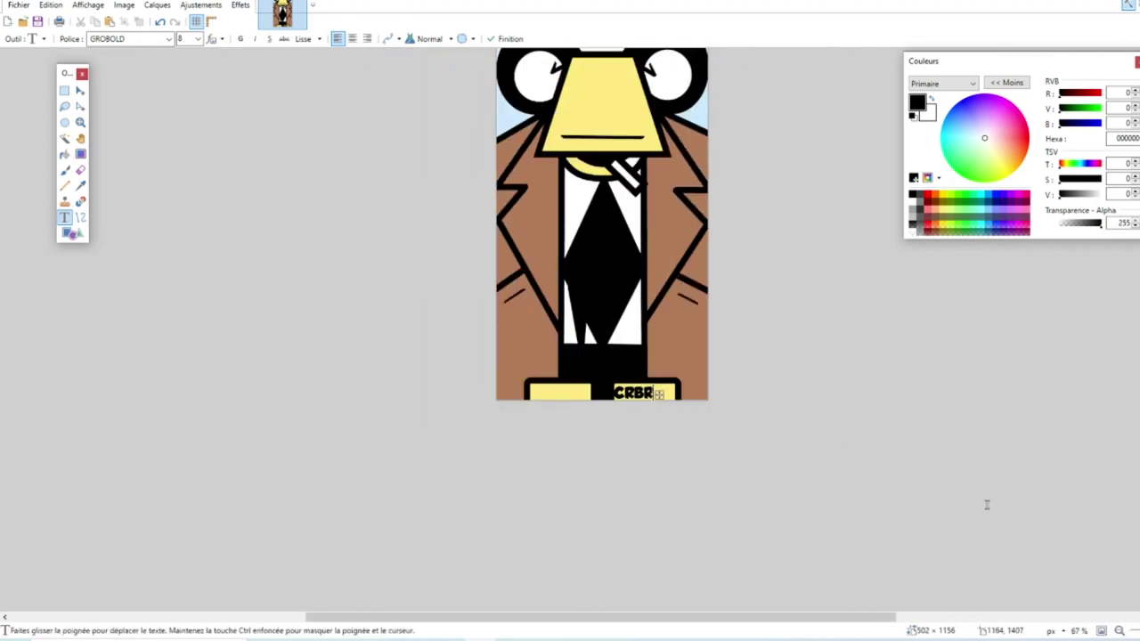